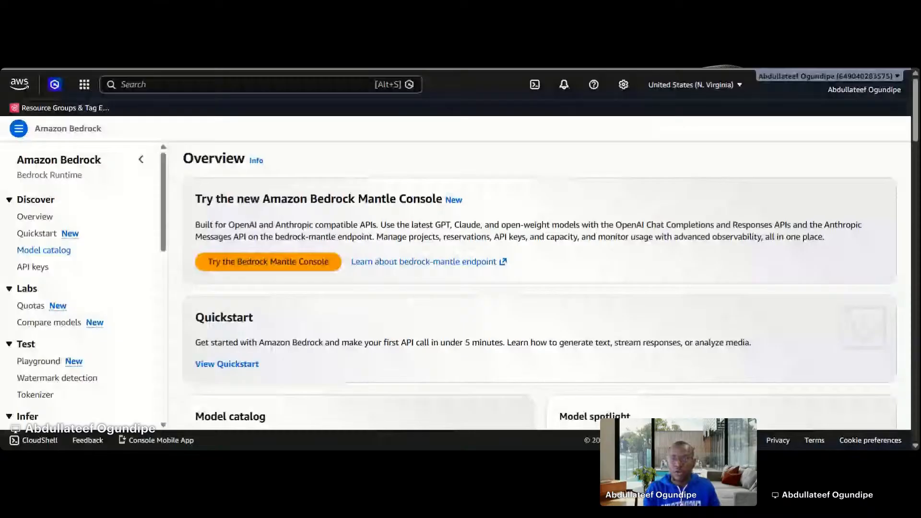
Open the model catalog, filter it by the providers Anthropic and Amazon, and locate the Nova Lite model
left_click(46, 252)
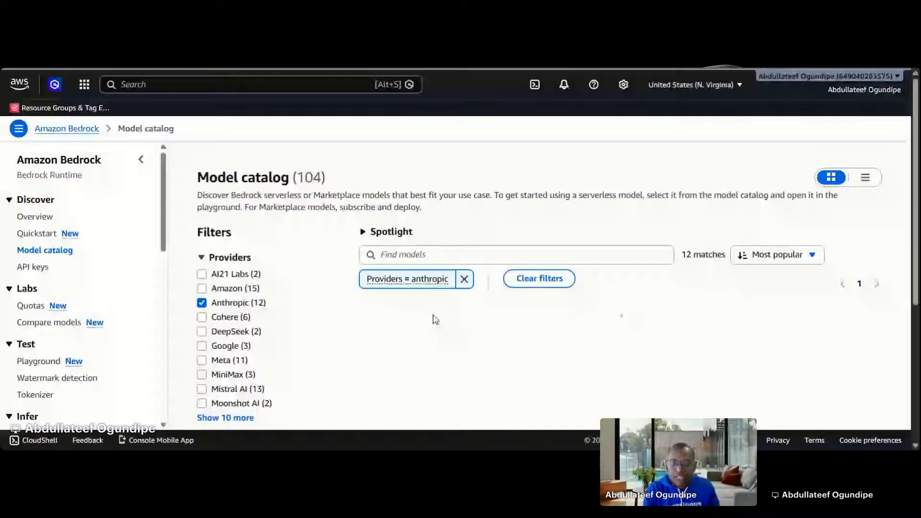
left_click(202, 288)
scroll(463, 331, "down", 5)
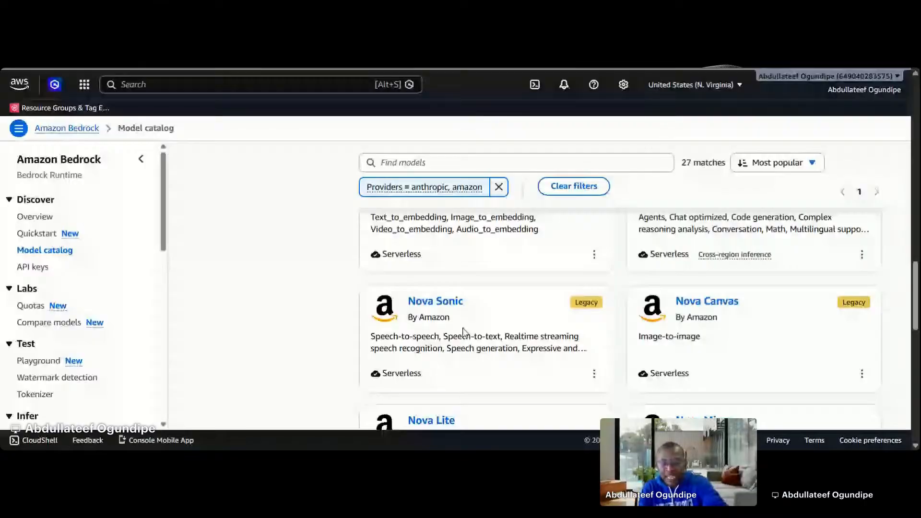
scroll(464, 331, "down", 2)
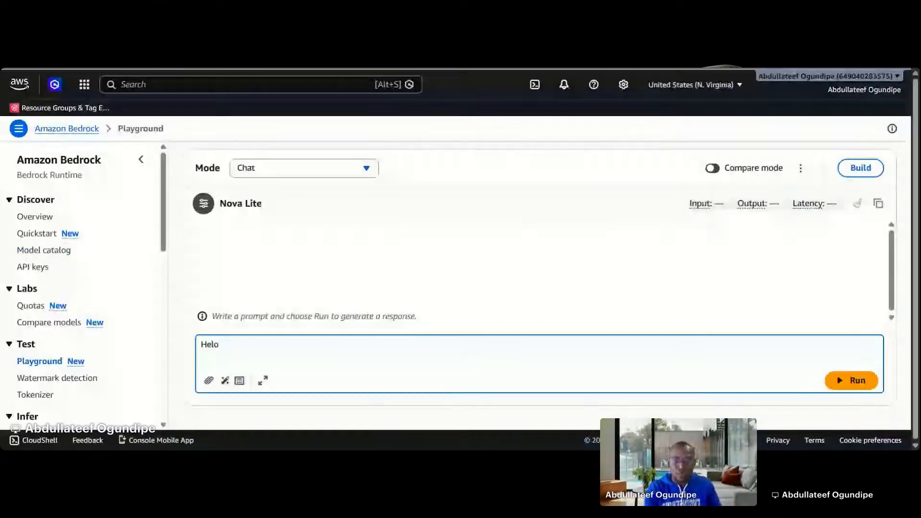
Run the prompt "Hello" with Nova Lite in the chat playground and read through the model's response
key("BackSpace")
type("lo")
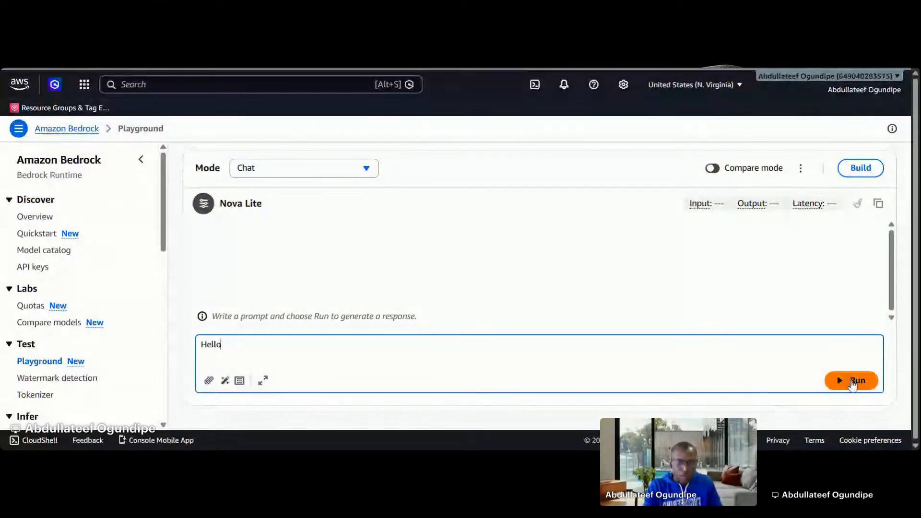
left_click(852, 382)
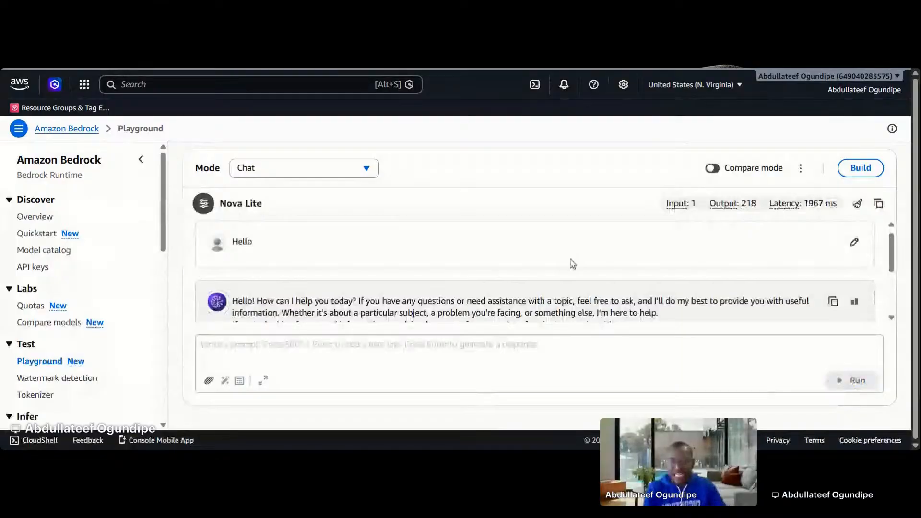
scroll(572, 263, "down", 1)
scroll(596, 285, "up", 1)
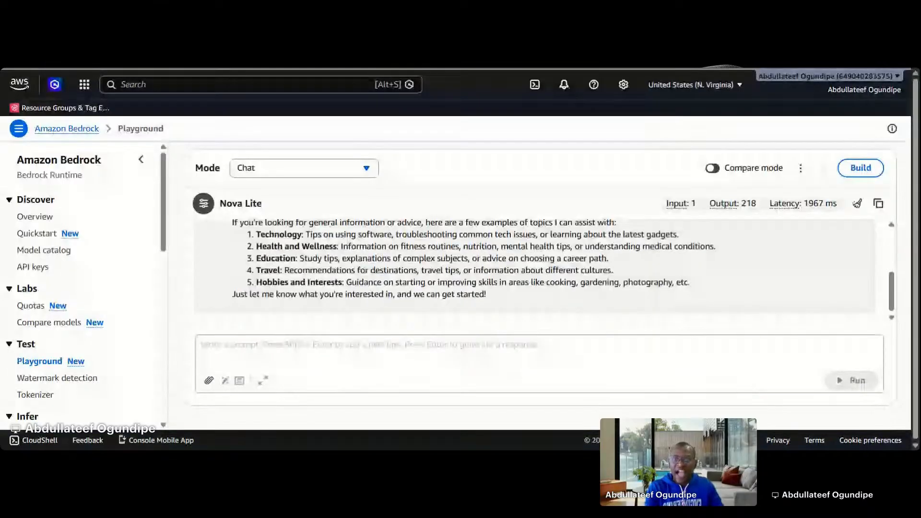
scroll(597, 282, "down", 3)
scroll(433, 247, "up", 3)
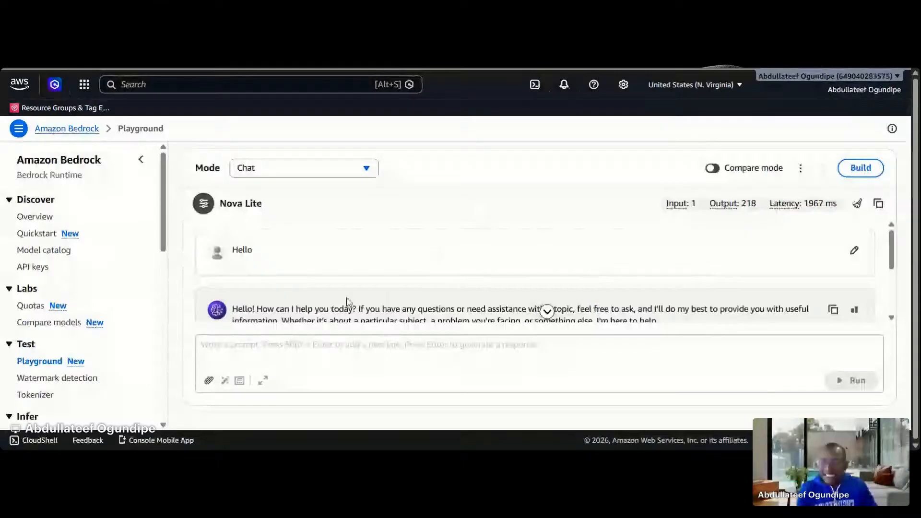
scroll(347, 302, "down", 2)
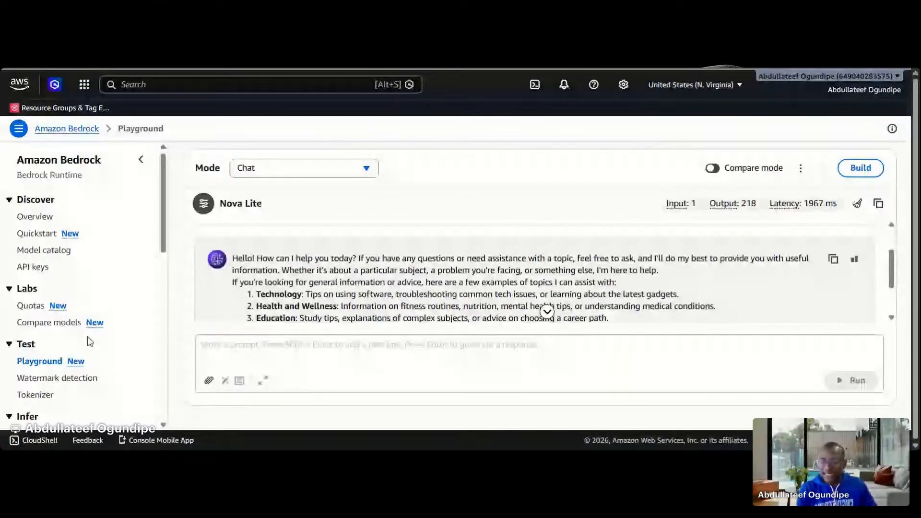
Look through the Build features of Bedrock, open Guardrails, and start creating a new guardrail
scroll(90, 342, "down", 6)
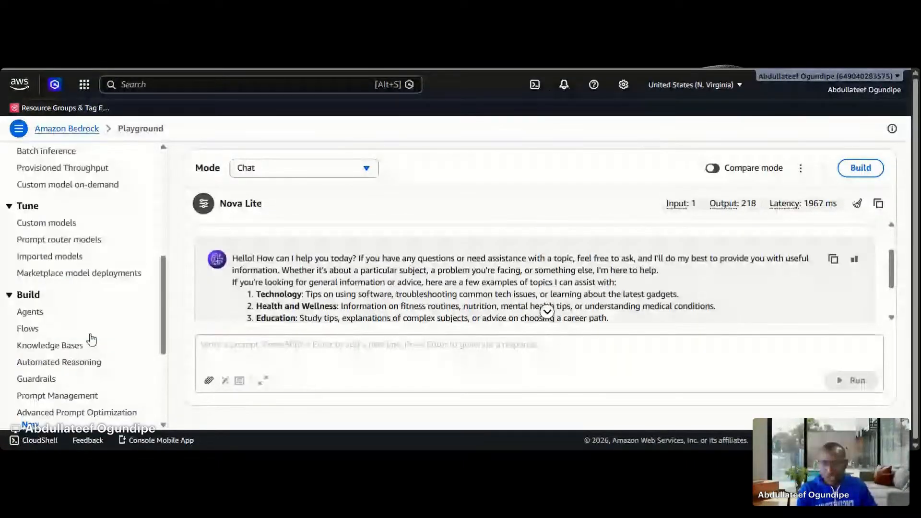
left_click(32, 313)
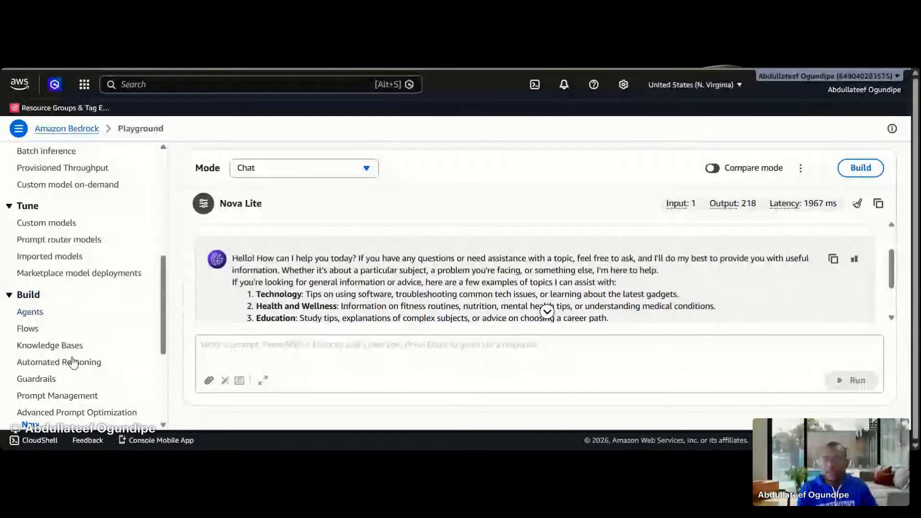
scroll(48, 341, "down", 1)
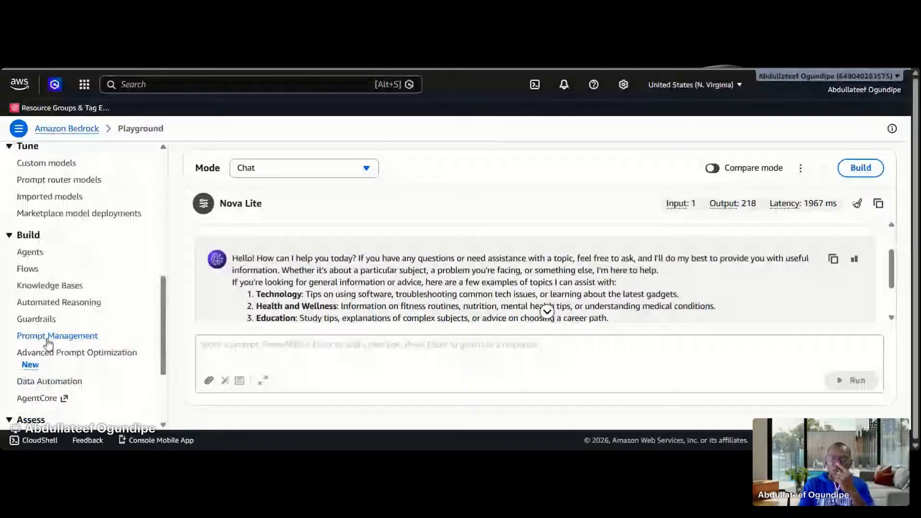
left_click(48, 338)
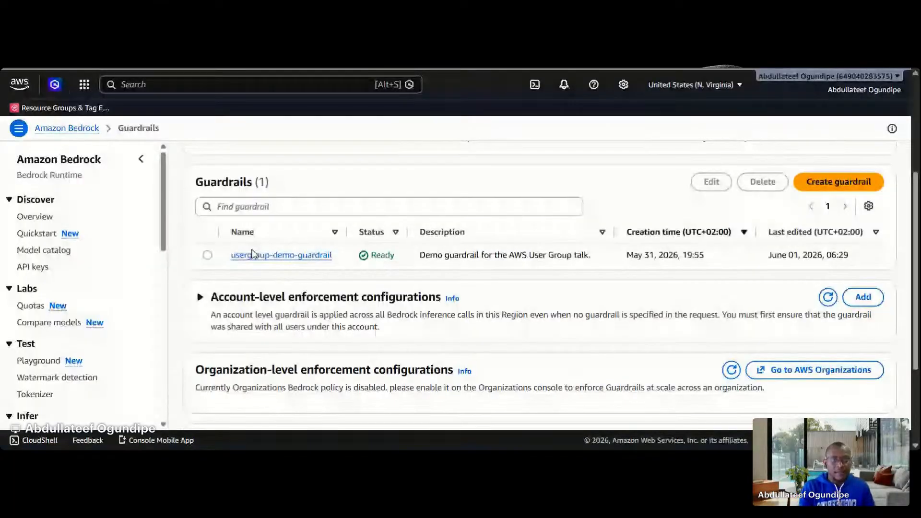
left_click(820, 191)
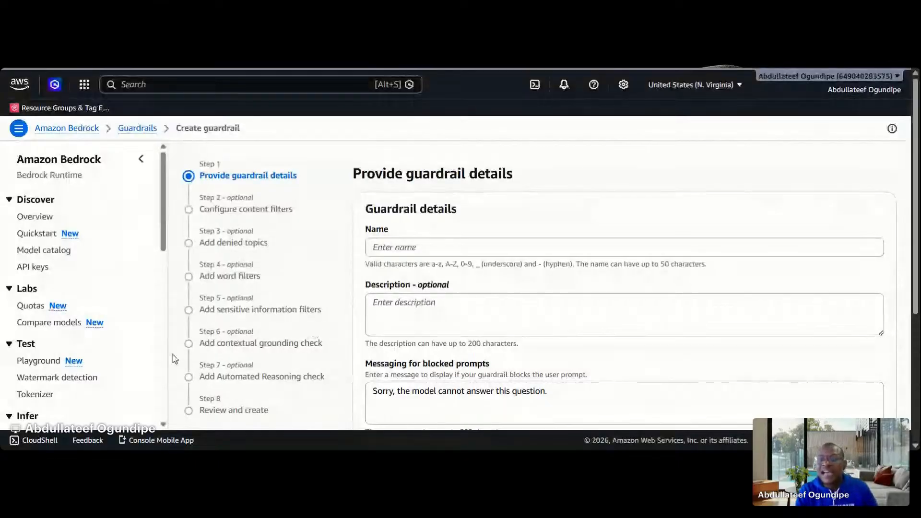
Review the guardrail details form and fill in a name for the new guardrail
scroll(174, 359, "down", 1)
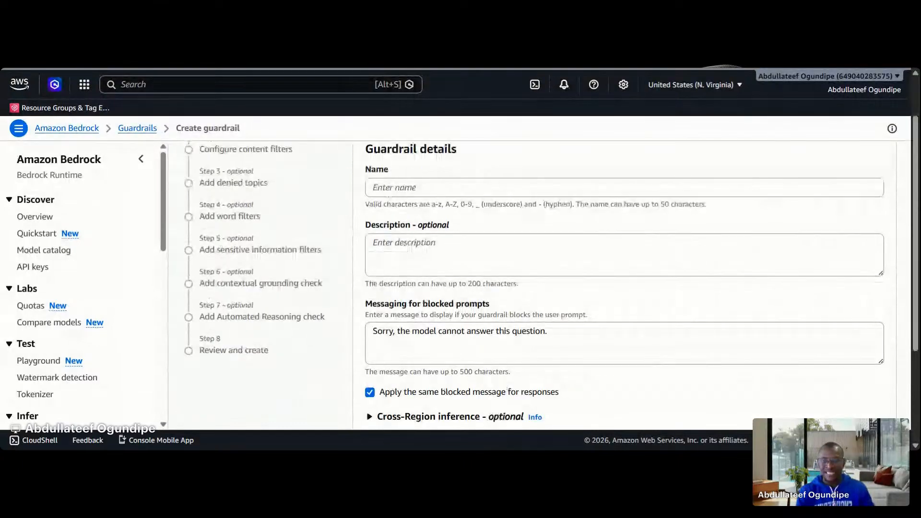
scroll(267, 195, "up", 1)
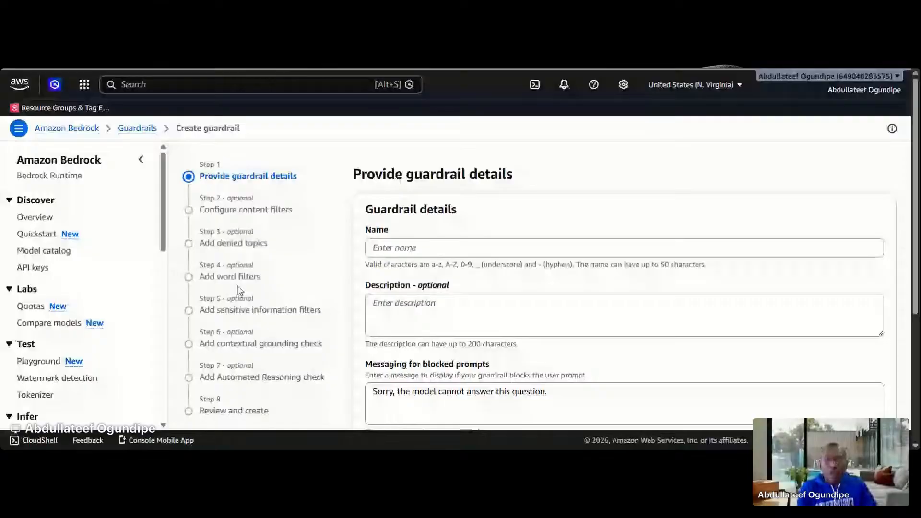
scroll(532, 320, "down", 3)
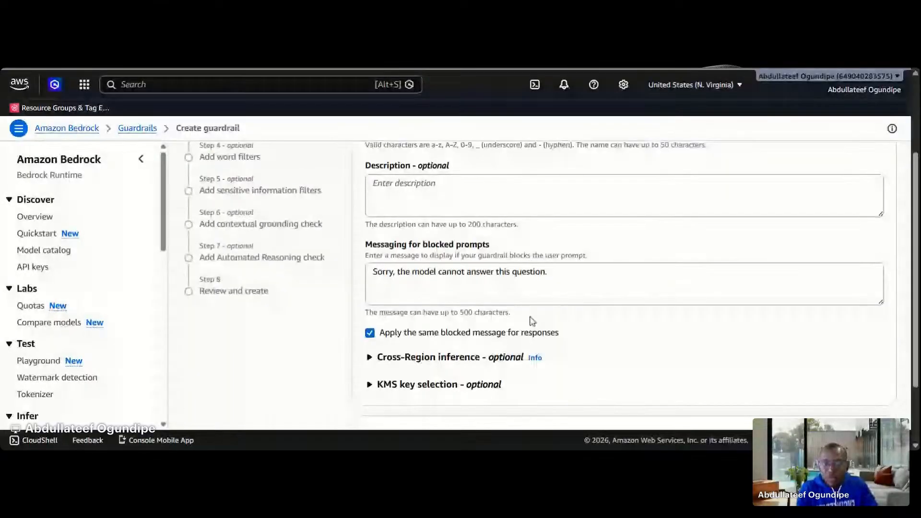
scroll(435, 209, "up", 3)
left_click(430, 248)
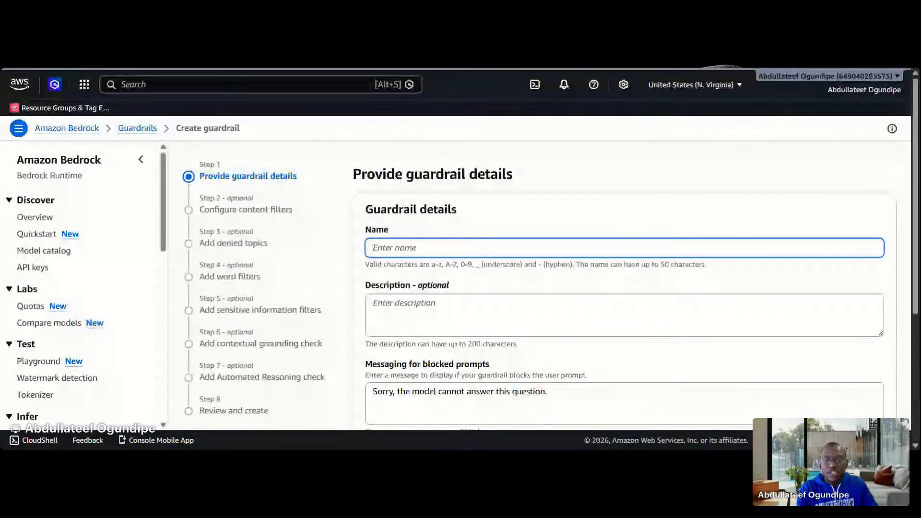
key("ctrl+v")
scroll(452, 307, "down", 3)
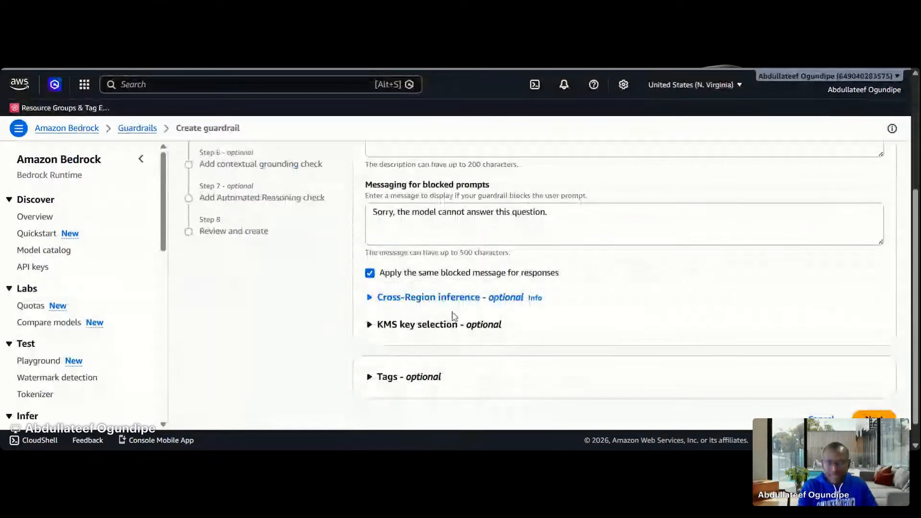
Expand the cross-Region inference settings, leave them disabled, and continue to the content filters
left_click(422, 305)
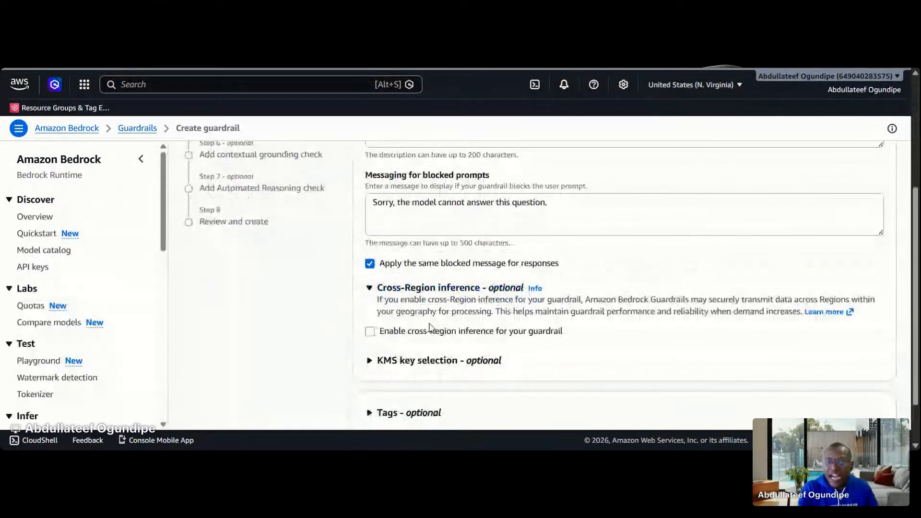
scroll(430, 327, "down", 2)
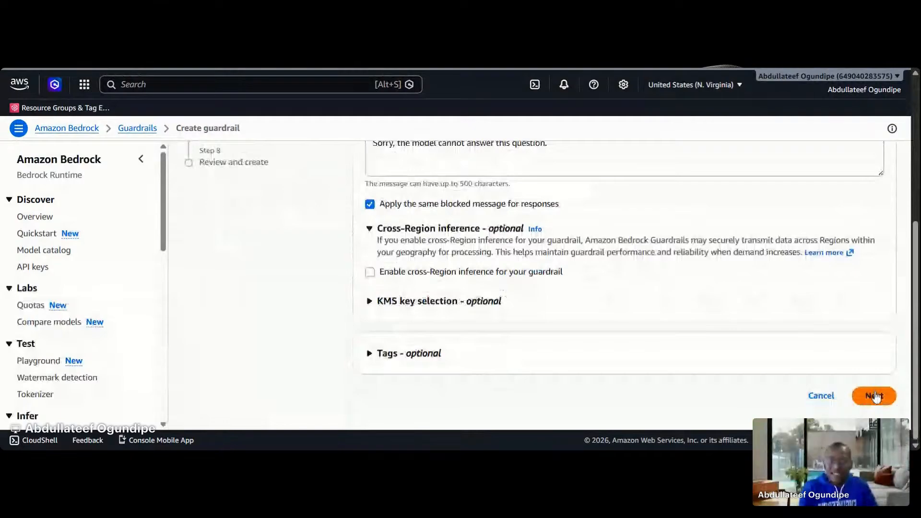
left_click(874, 396)
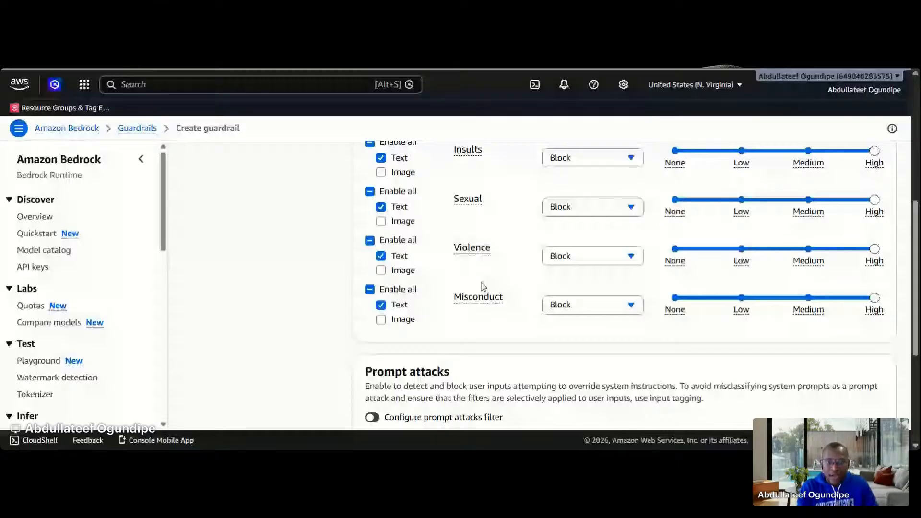
Review the content filters, then examine the input and output action options for a new denied topic
scroll(483, 312, "down", 5)
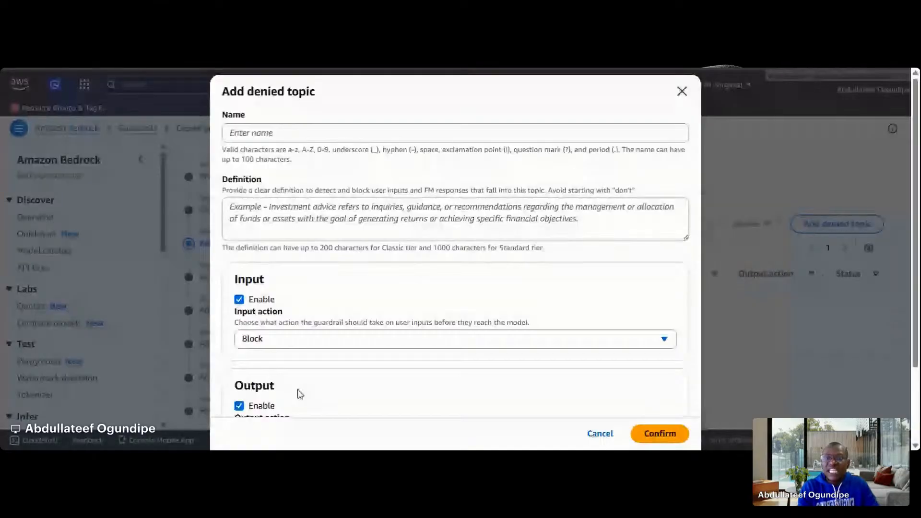
left_click(455, 219)
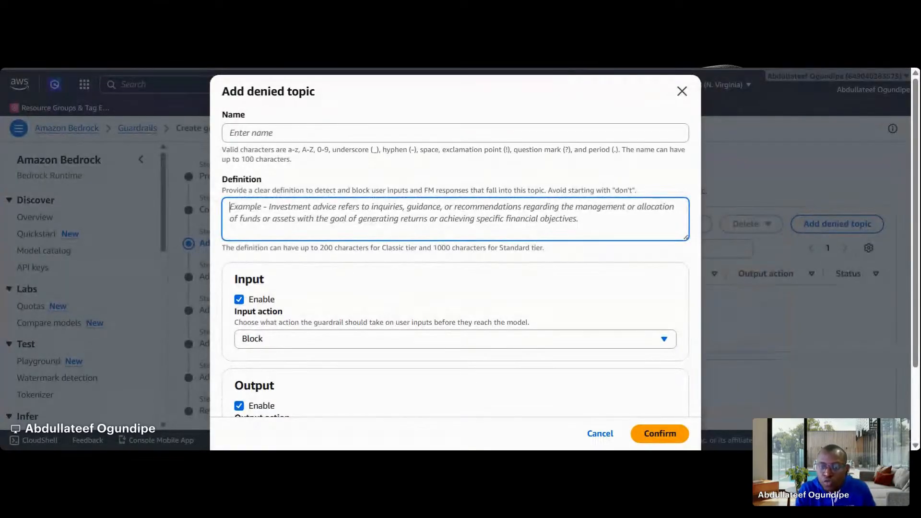
left_click(373, 339)
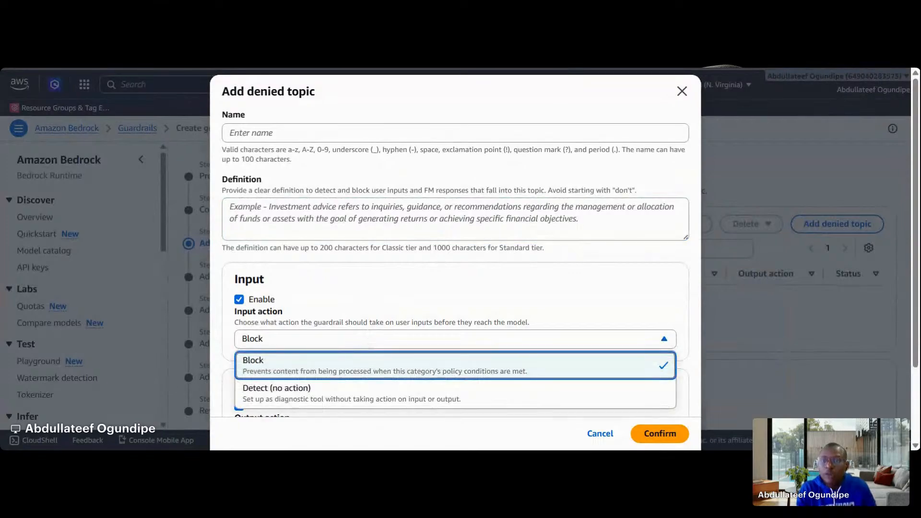
scroll(364, 335, "down", 1)
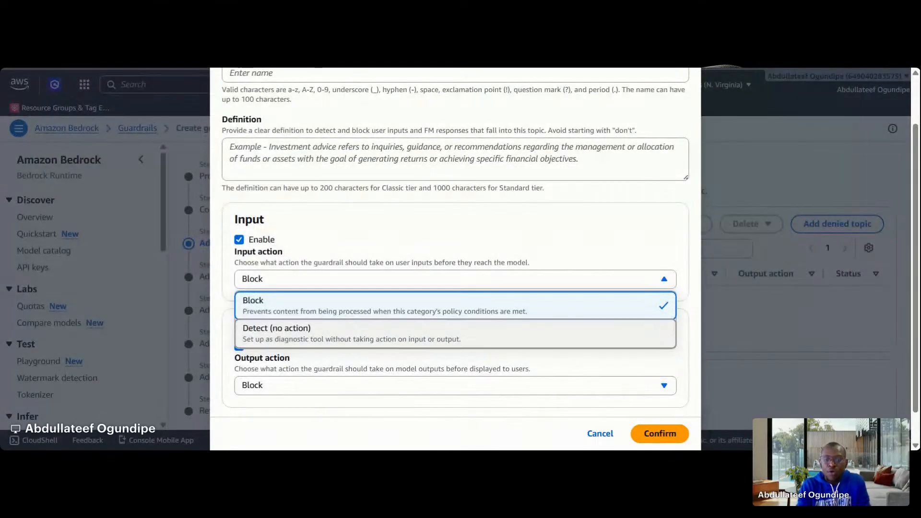
left_click(307, 386)
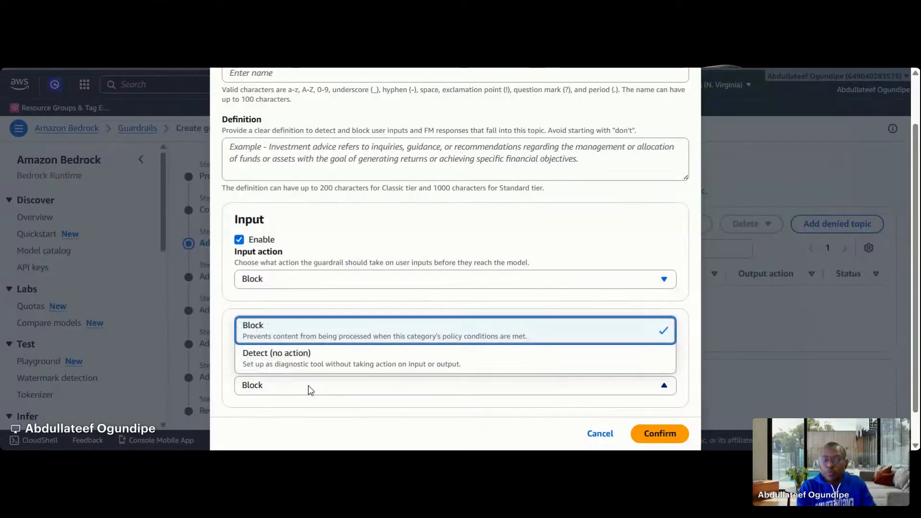
scroll(419, 245, "up", 2)
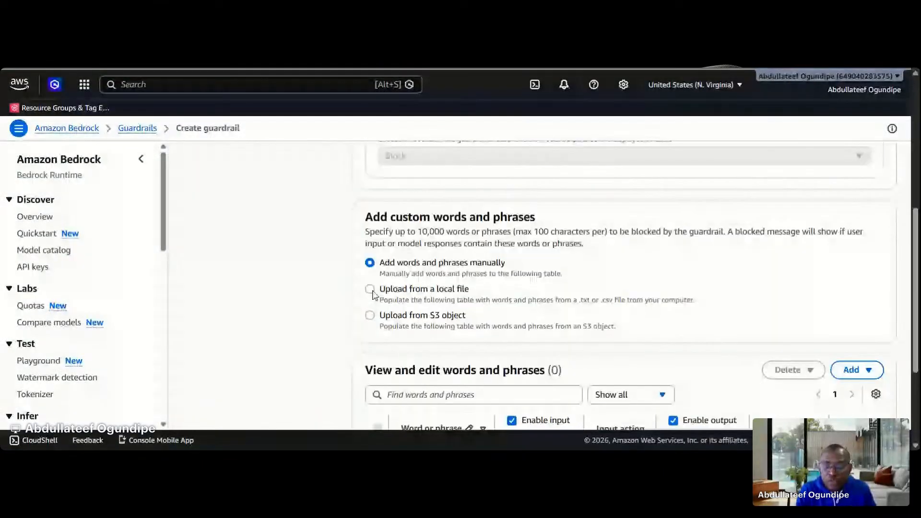
Choose uploading from a local file as the source for the custom words and phrases to block
left_click(370, 289)
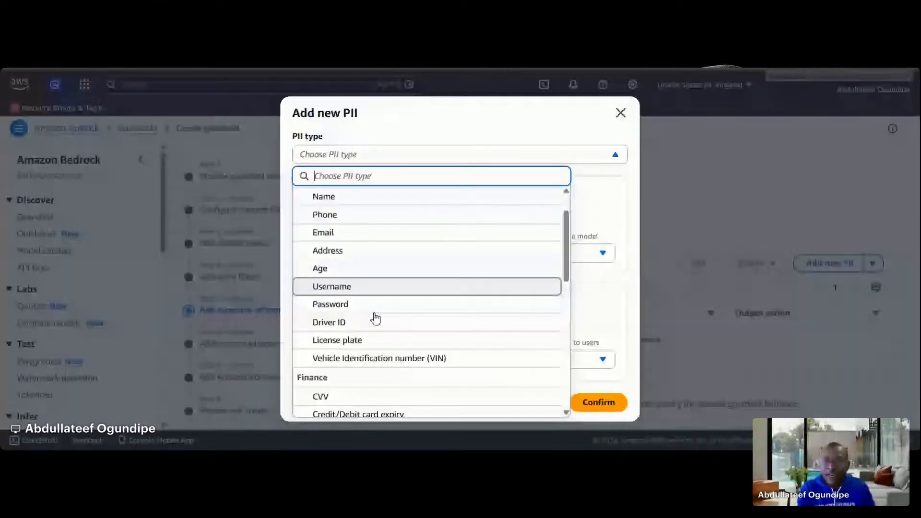
scroll(369, 287, "down", 3)
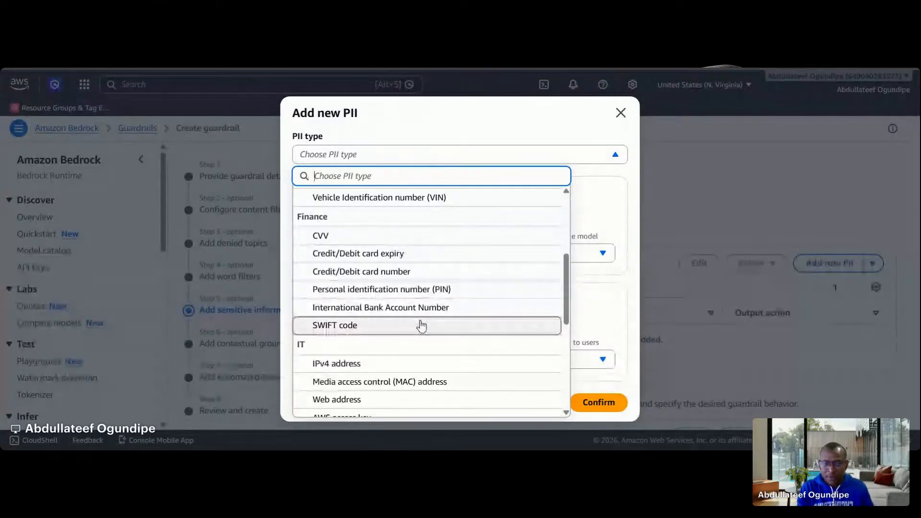
Browse the PII types available for sensitive information filters, then continue to the contextual grounding check without adding any
scroll(422, 326, "down", 1)
scroll(421, 326, "down", 1)
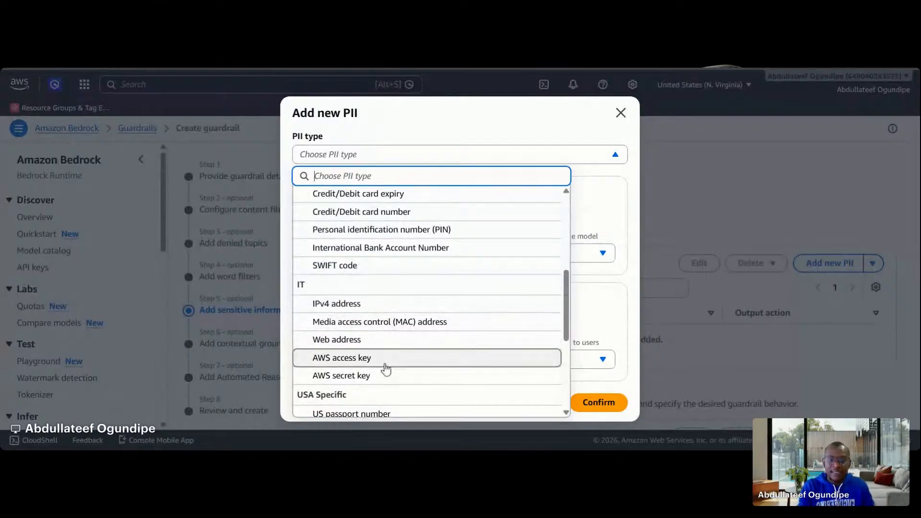
scroll(389, 345, "down", 3)
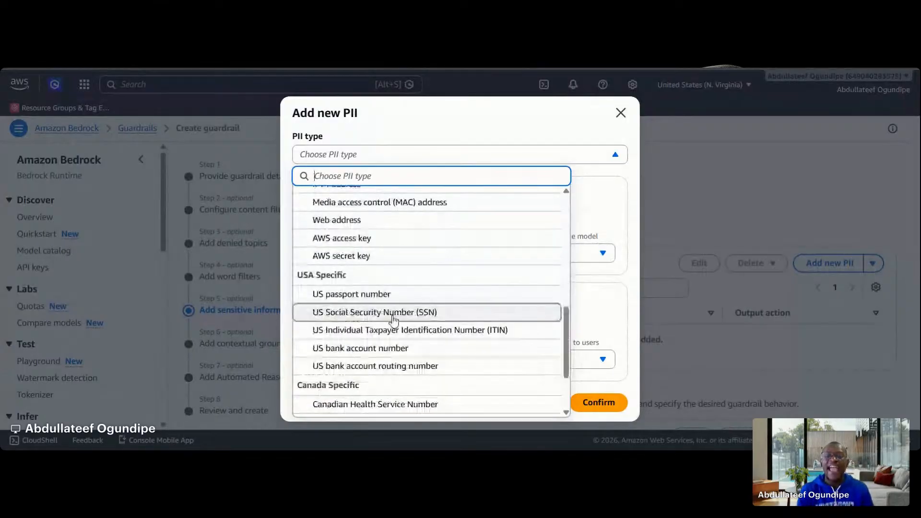
scroll(393, 319, "down", 3)
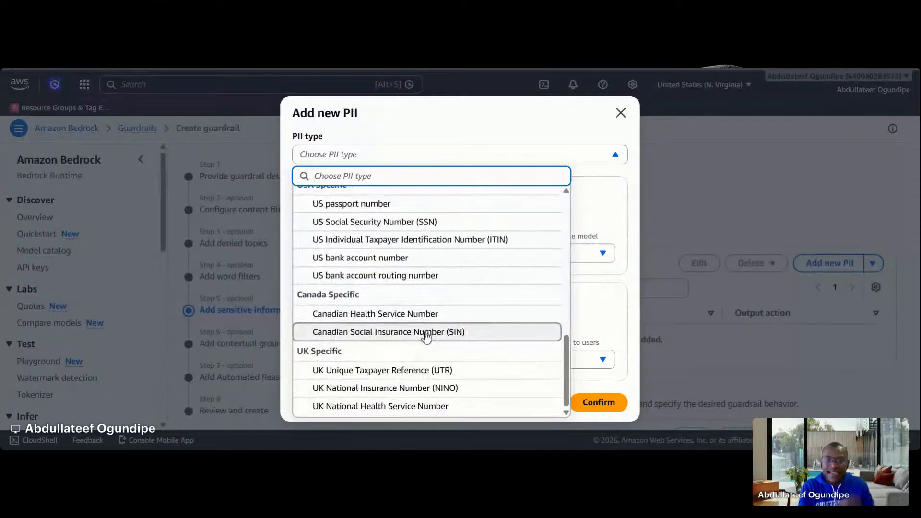
scroll(427, 333, "up", 1)
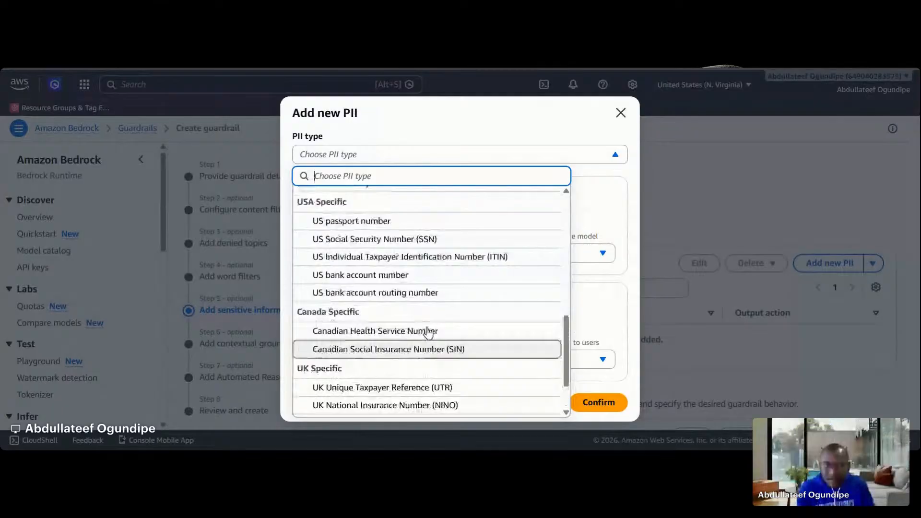
scroll(428, 332, "up", 10)
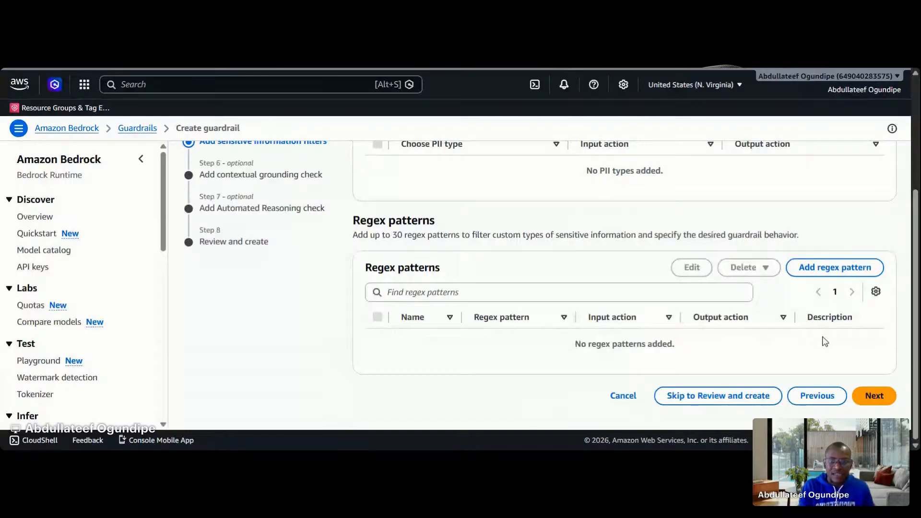
left_click(863, 400)
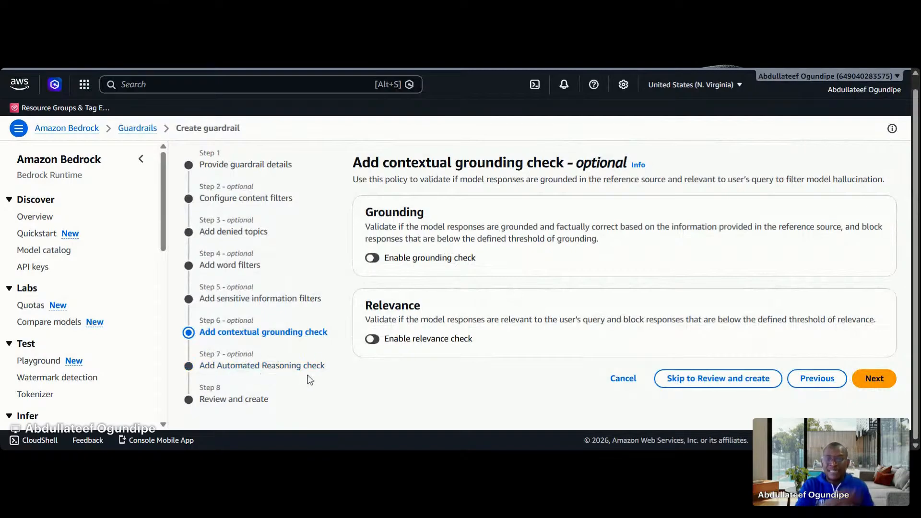
View the optional Automated Reasoning check, then leave the guardrail creation and return to the list of existing guardrails
left_click(312, 367)
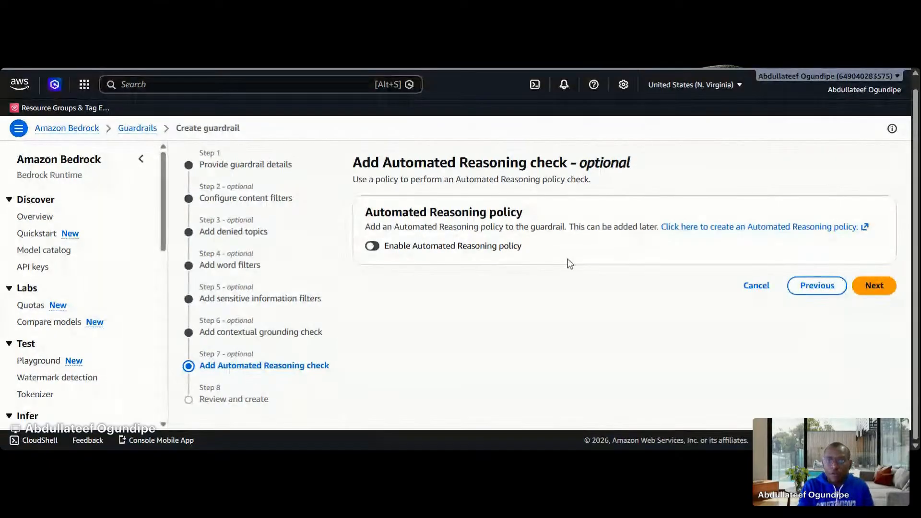
scroll(182, 273, "up", 1)
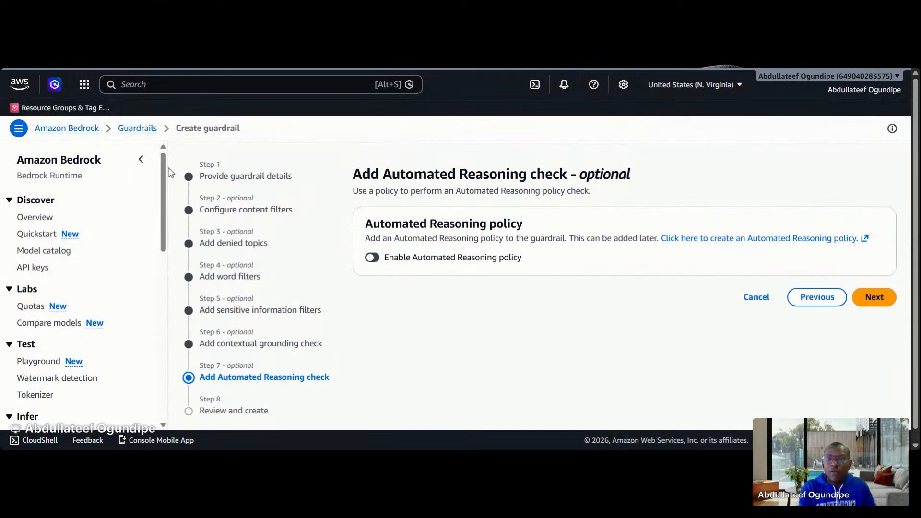
left_click(145, 136)
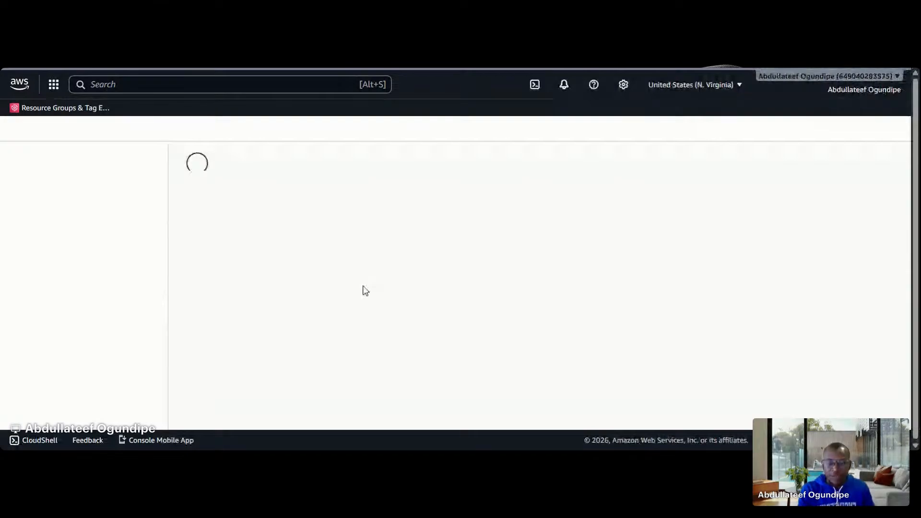
scroll(365, 290, "down", 4)
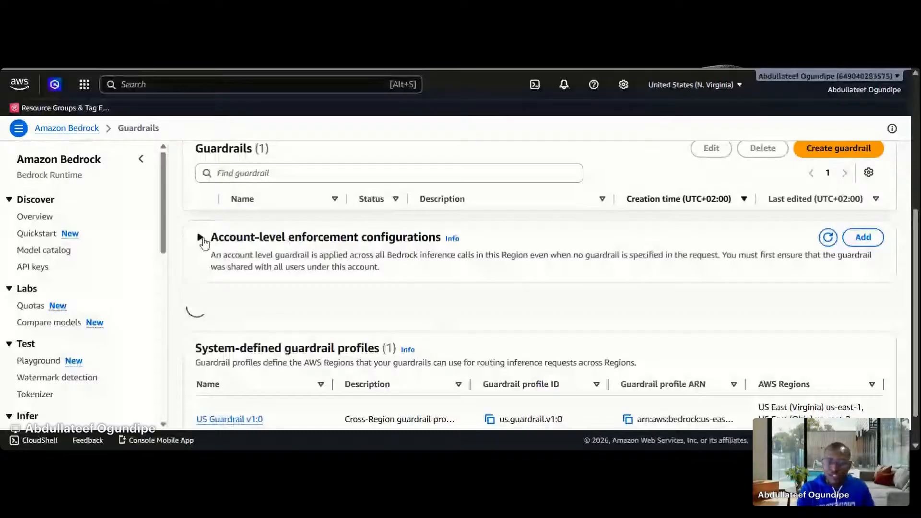
scroll(326, 318, "down", 3)
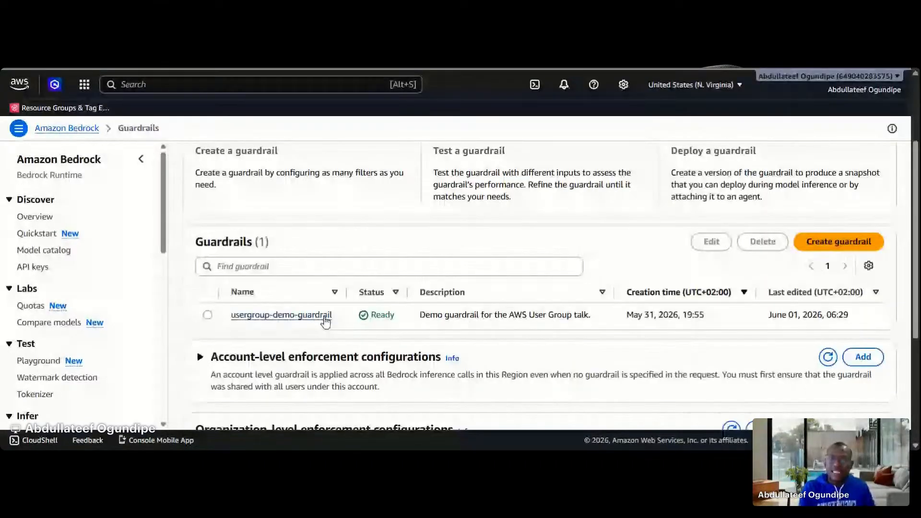
Open usergroup-demo-guardrail and review its overview, working draft, versions and resource-based policy
left_click(282, 315)
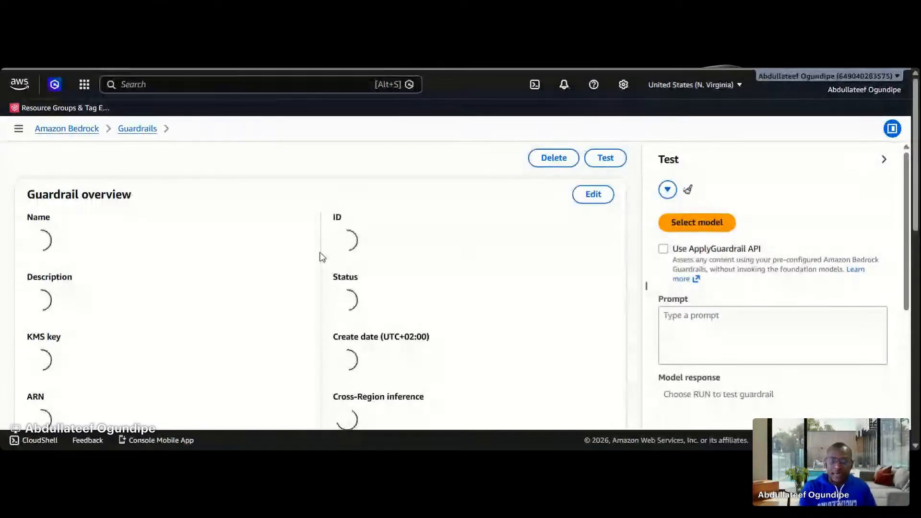
scroll(322, 256, "down", 3)
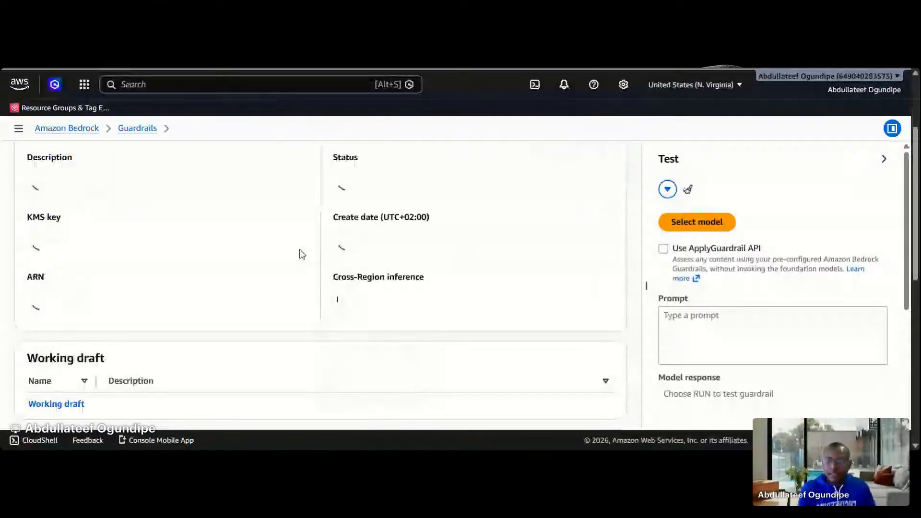
scroll(302, 254, "down", 5)
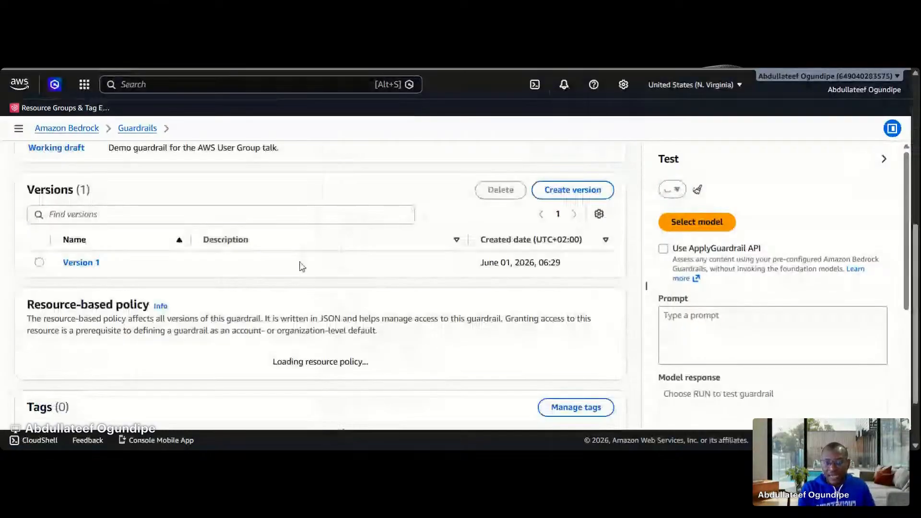
scroll(302, 266, "up", 5)
scroll(148, 263, "up", 2)
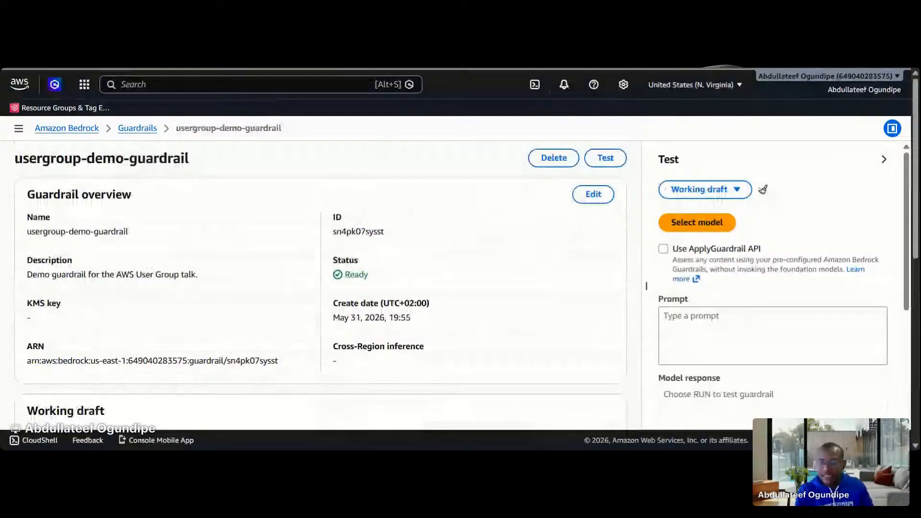
Look at the form for creating a new guardrail version, then dismiss it without creating one
scroll(128, 248, "down", 5)
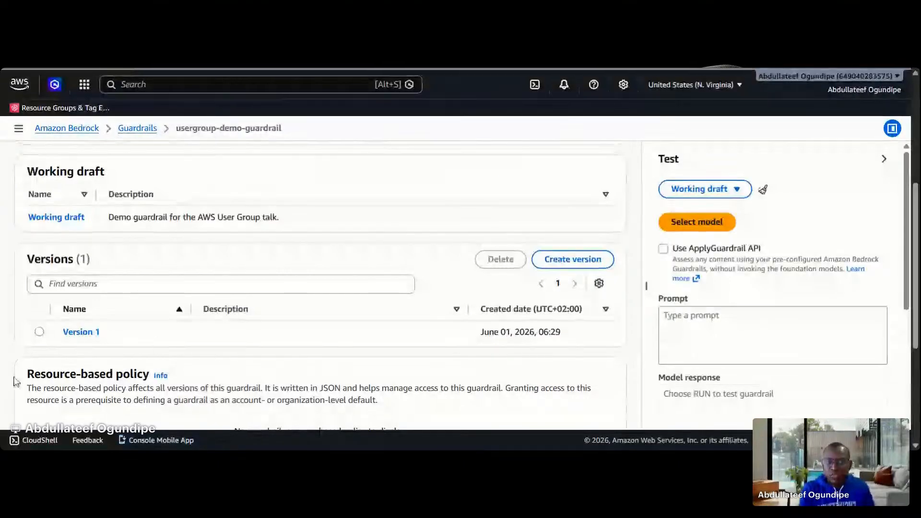
left_click(548, 263)
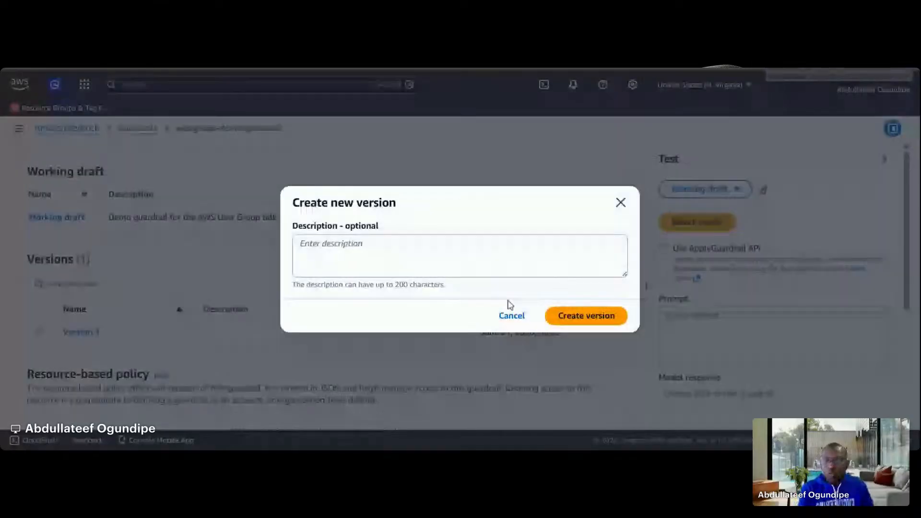
left_click(511, 315)
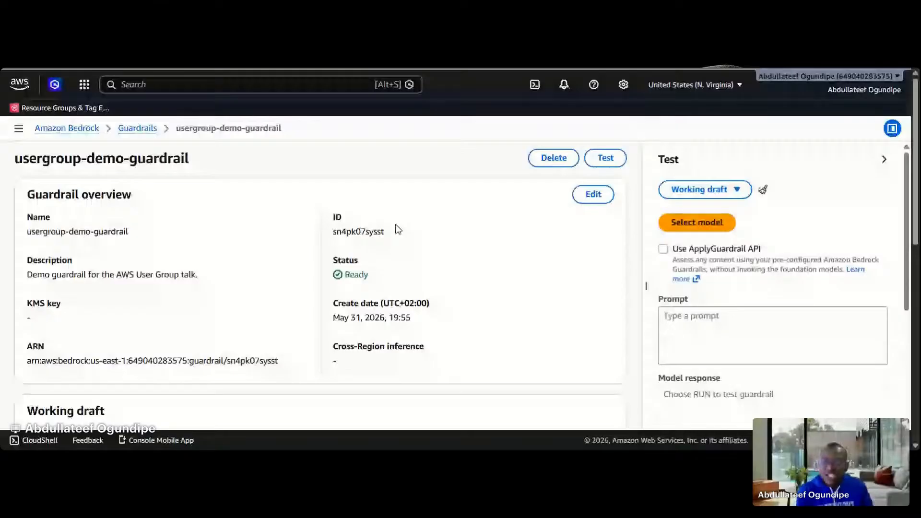
Highlight the guardrail's ID and ARN in its overview, then return to the guardrails list
left_click_drag(385, 232, 333, 235)
scroll(338, 247, "down", 2)
triple_click(273, 243)
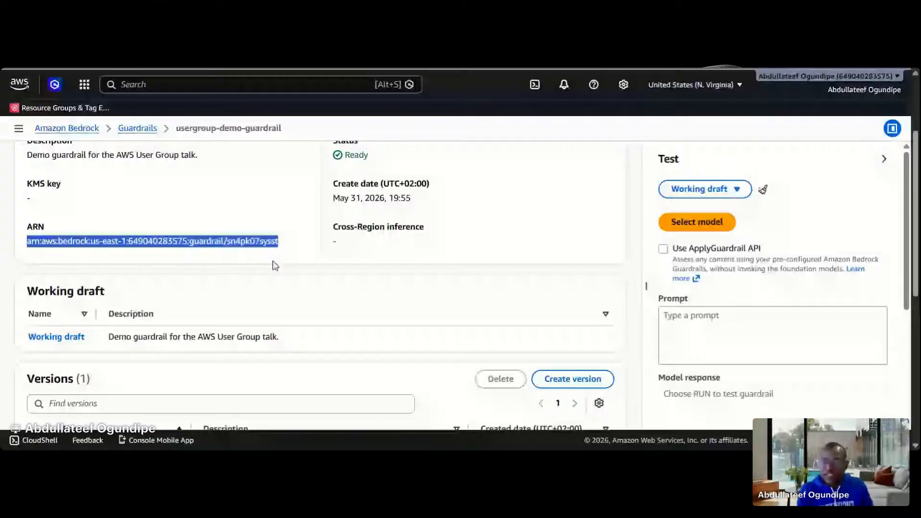
scroll(148, 268, "up", 3)
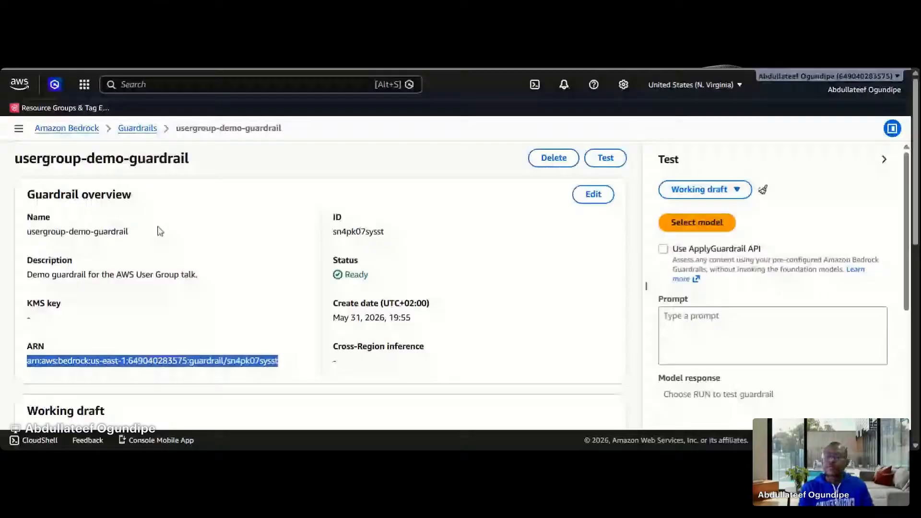
left_click(138, 129)
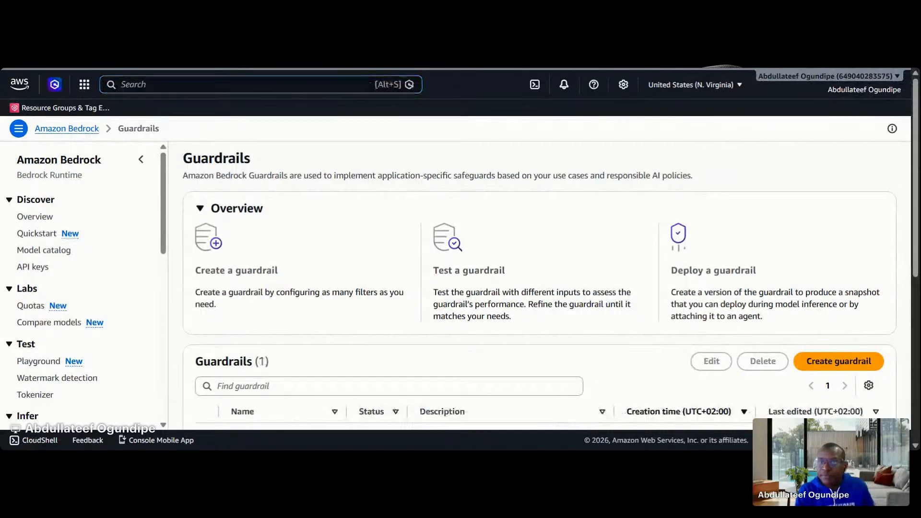
Switch to IAM, search the roles for "be", open Bedrock-Demo-Role, and view the JSON of Bedrock-Demo-Policy
left_click(230, 84)
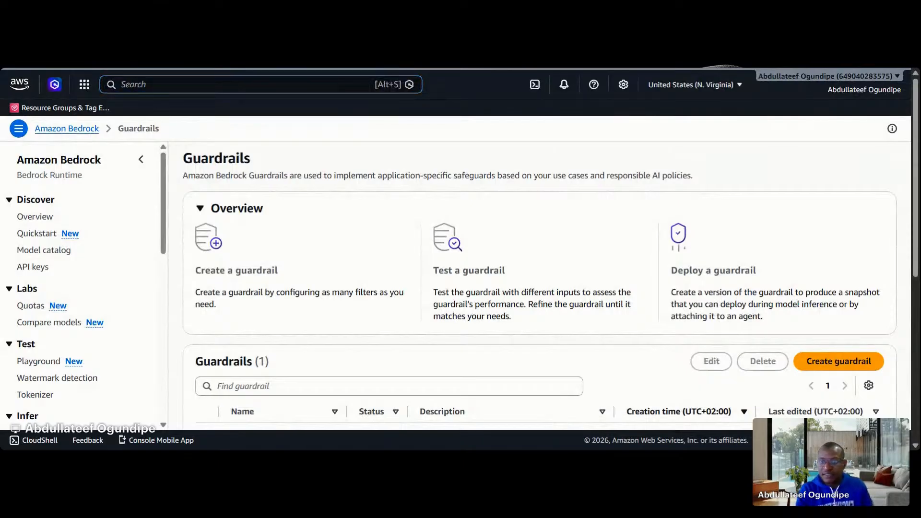
key("ctrl+Tab")
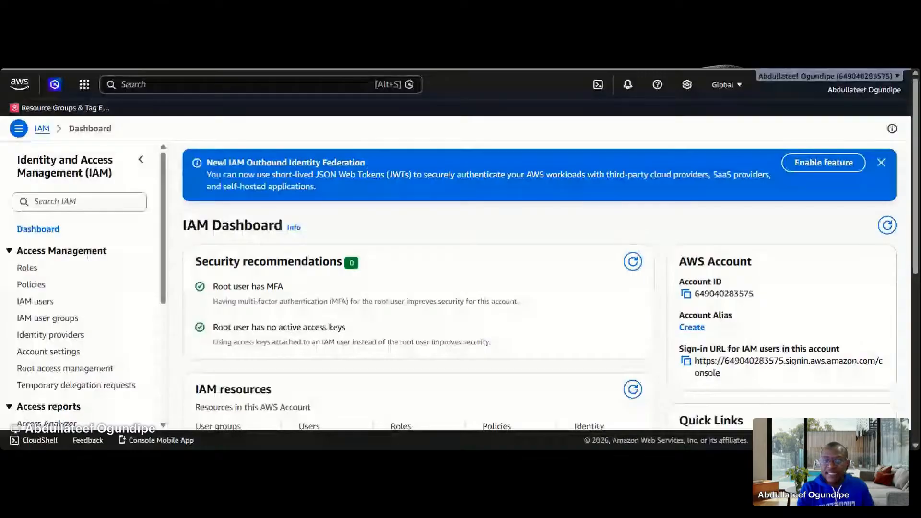
left_click(27, 268)
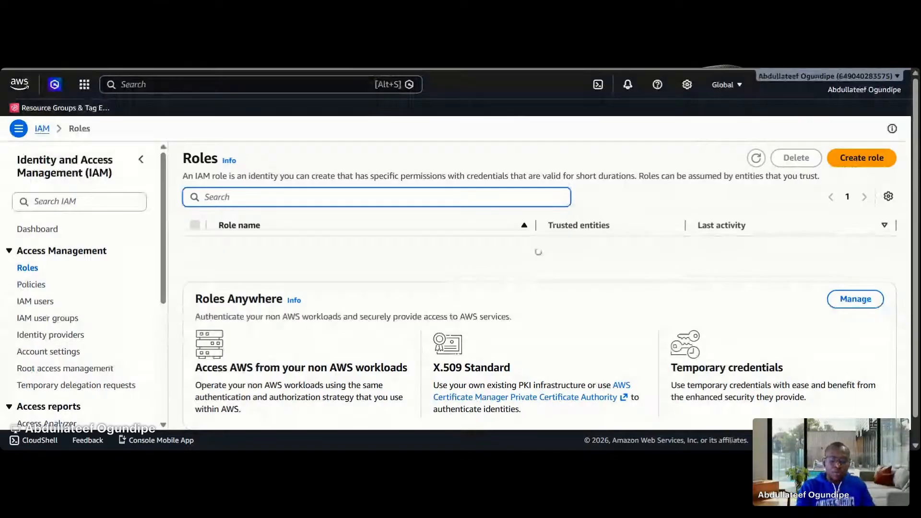
type("be")
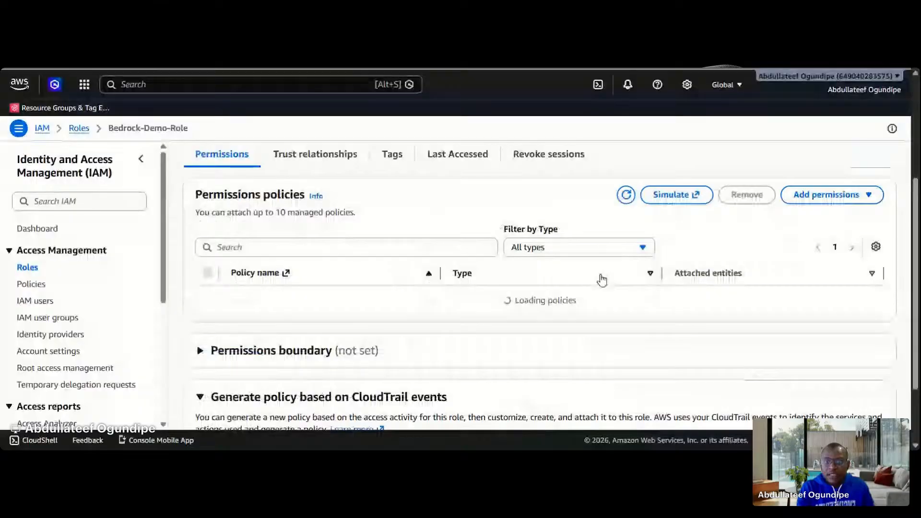
scroll(605, 268, "up", 2)
scroll(606, 261, "down", 2)
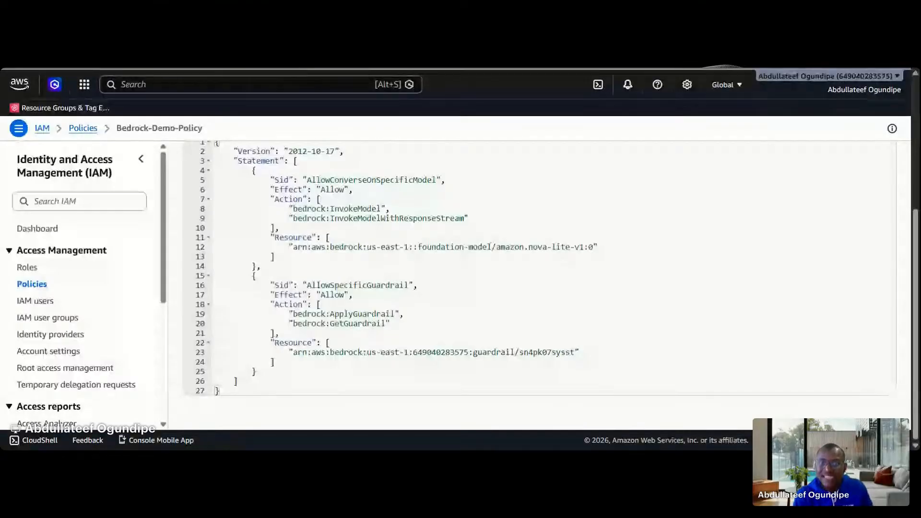
Examine the allowed actions and resource ARNs in both the model and guardrail statements of Bedrock-Demo-Policy
left_click_drag(467, 219, 266, 209)
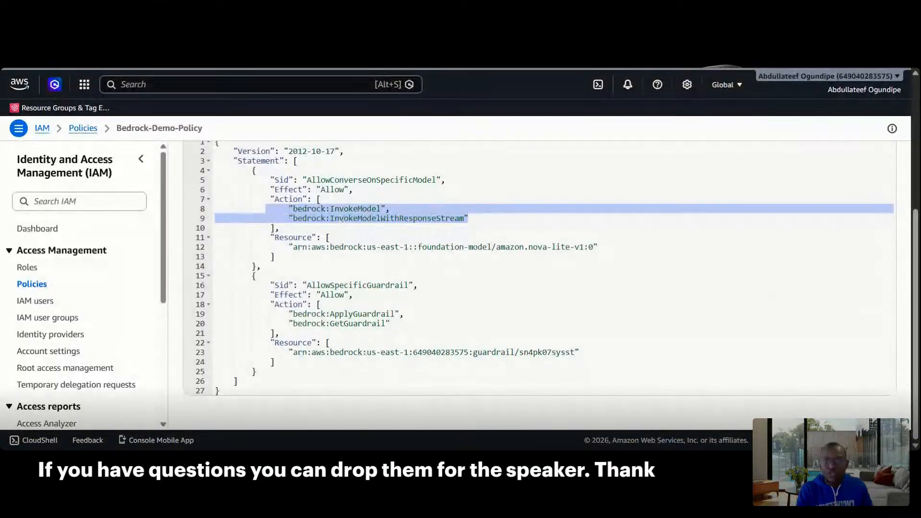
left_click_drag(599, 247, 289, 247)
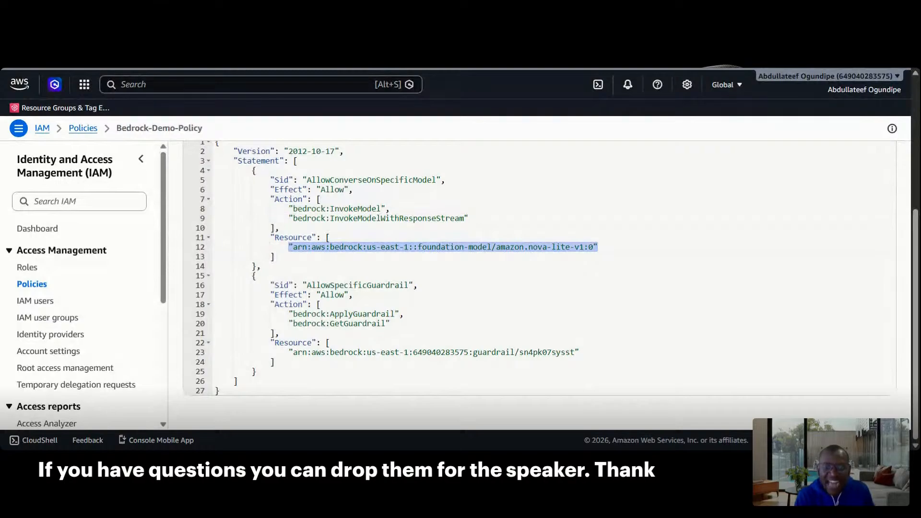
left_click_drag(390, 323, 289, 314)
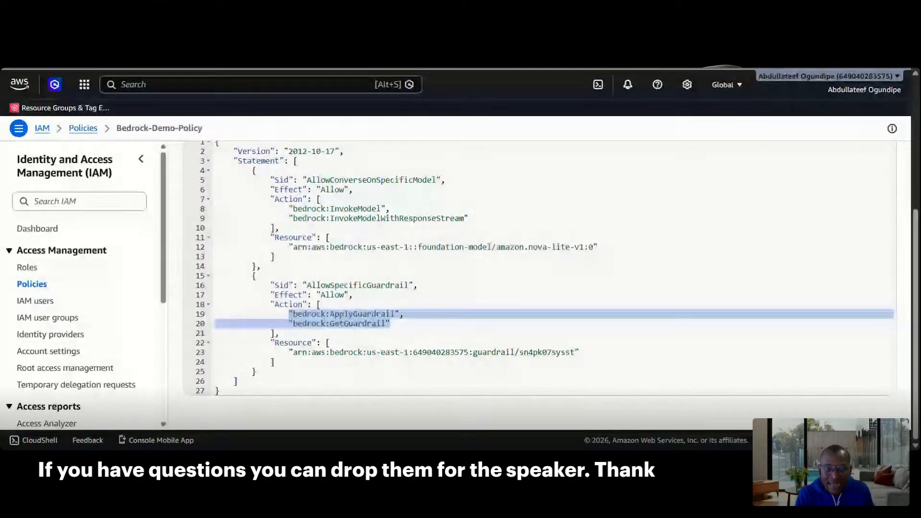
left_click_drag(576, 352, 565, 352)
left_click_drag(385, 352, 288, 358)
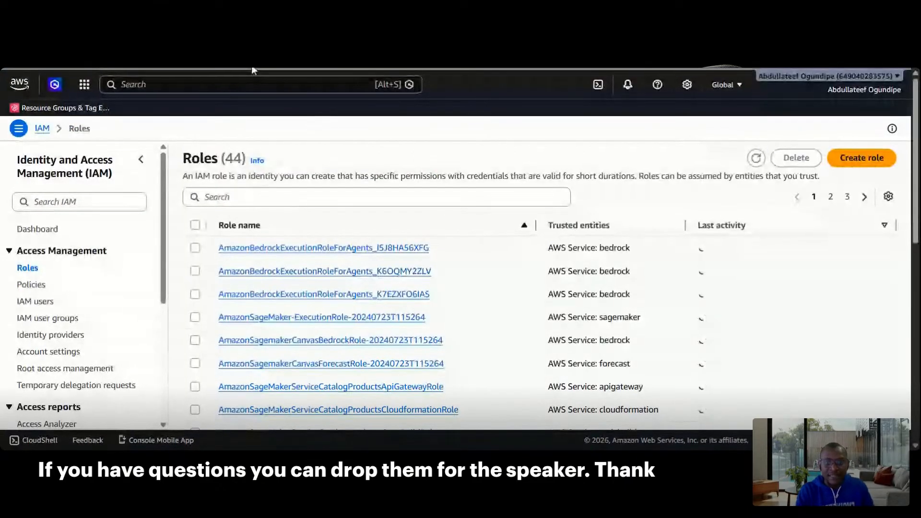
Switch back to the Amazon Bedrock guardrails list and open usergroup-demo-guardrail for testing
left_click(254, 70)
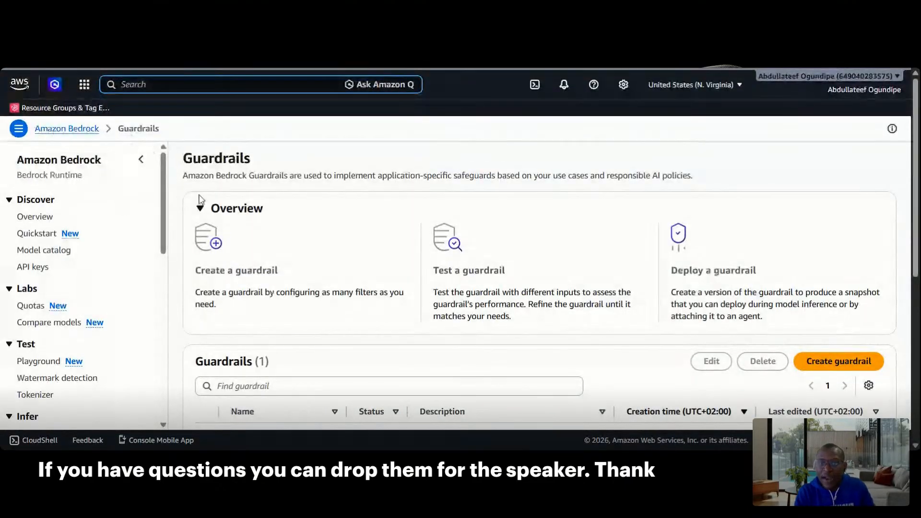
scroll(201, 199, "down", 3)
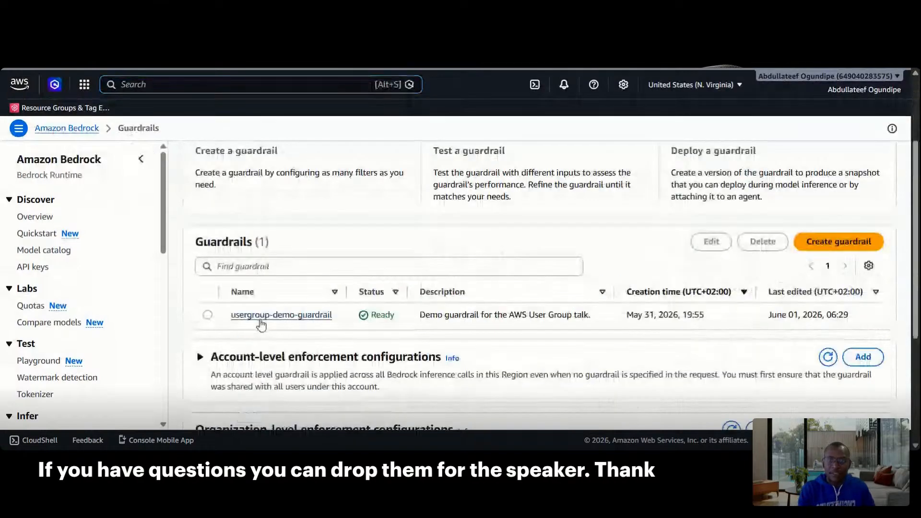
left_click(260, 316)
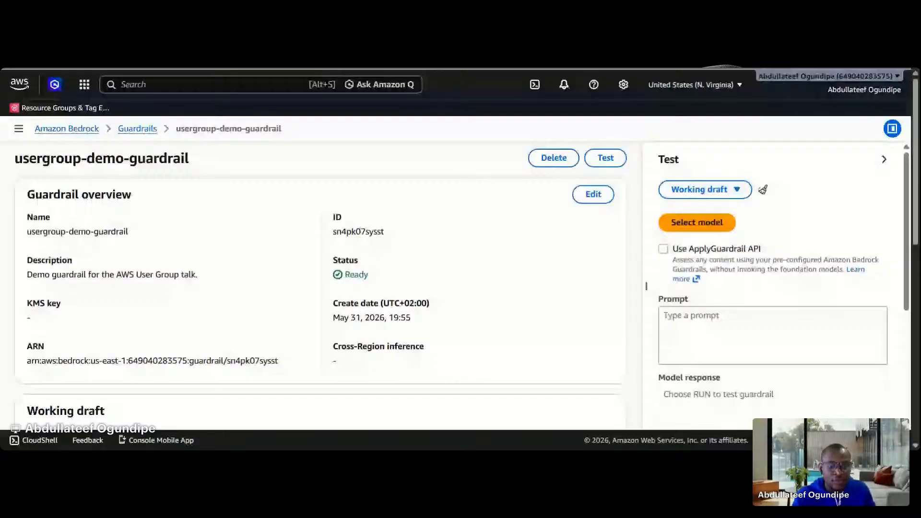
Test the working draft through the ApplyGuardrail API with the input question "What are the AWS Well-Architected pillars"
left_click(690, 357)
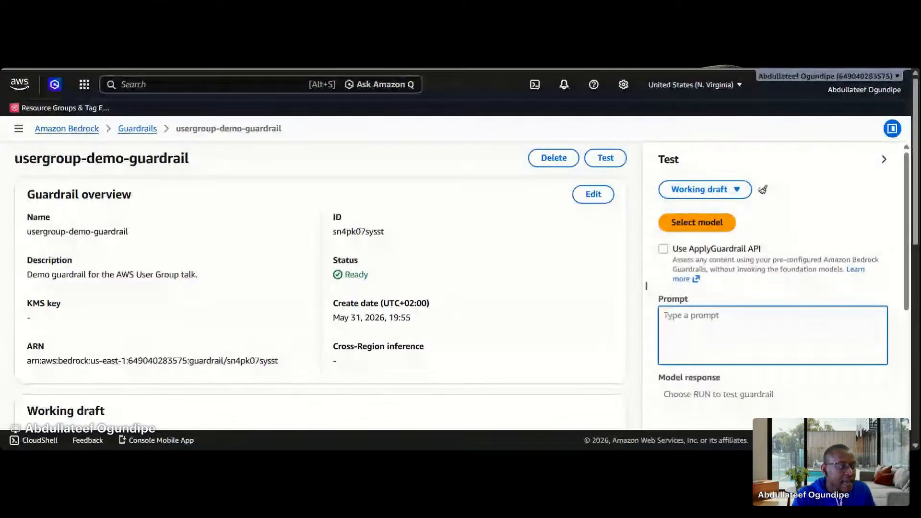
key("alt+Tab")
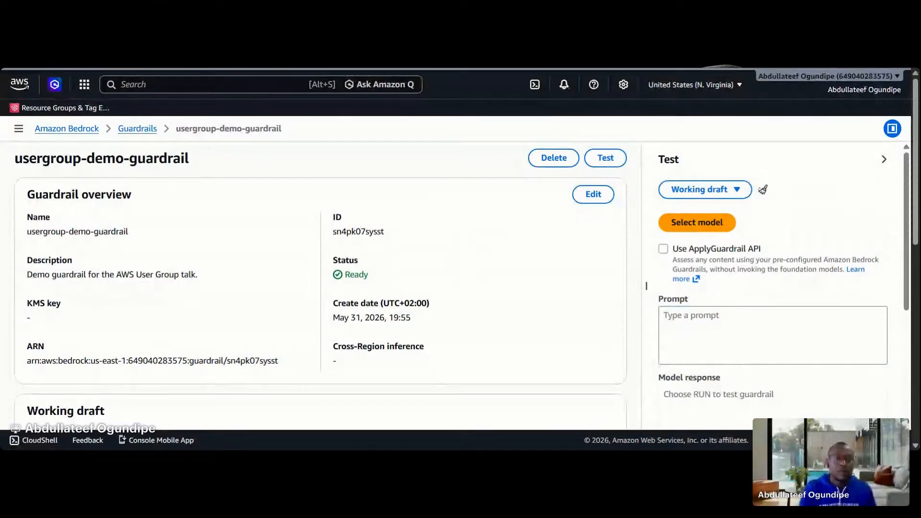
type("What are the AWS Well-Architected pillars")
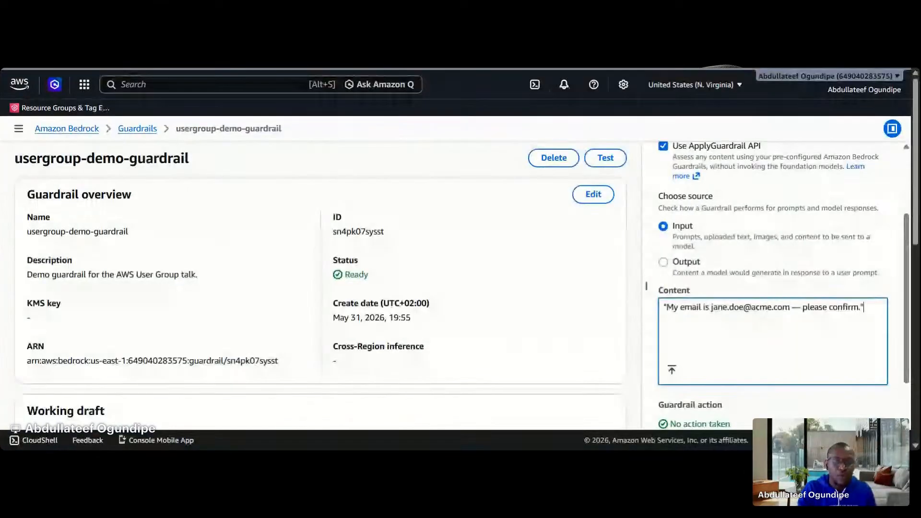
Test the guardrail on input asking to confirm an e-mail address, then on "Should I sue my landlord over a leaky roof?"
scroll(772, 287, "down", 2)
left_click(775, 402)
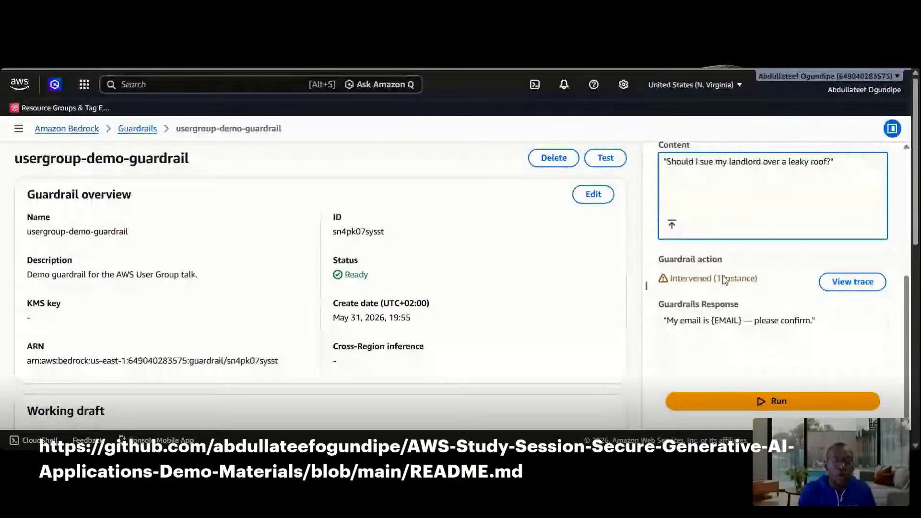
left_click(755, 399)
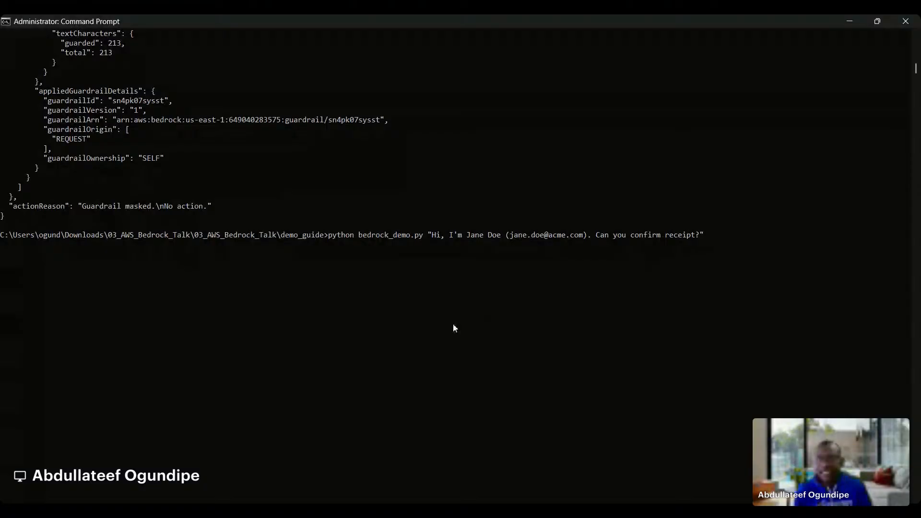
Run bedrock_demo.py in Command Prompt with a message giving a full name and e-mail address and asking to confirm receipt
scroll(452, 326, "up", 2)
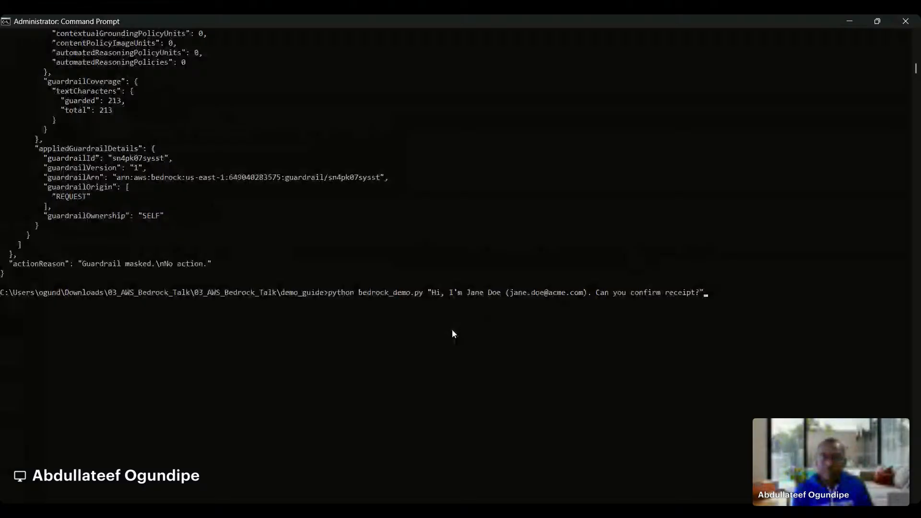
scroll(476, 266, "down", 9)
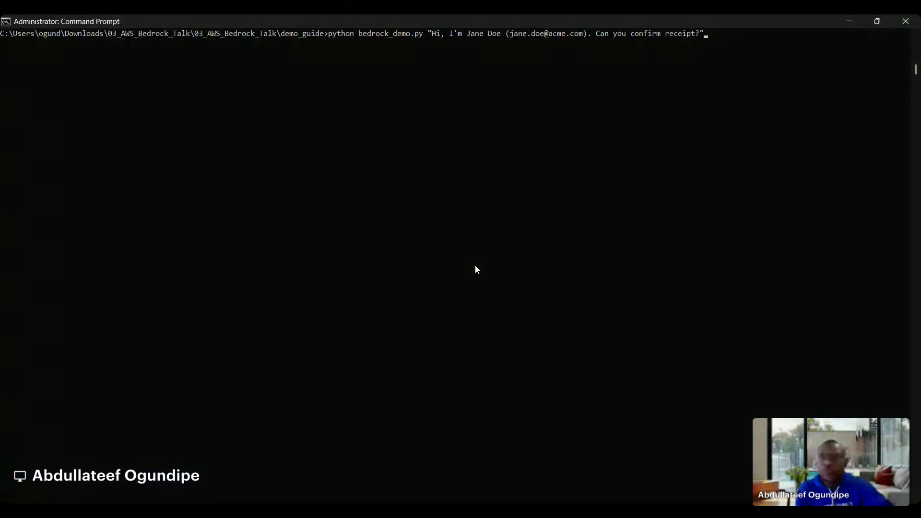
key("Return")
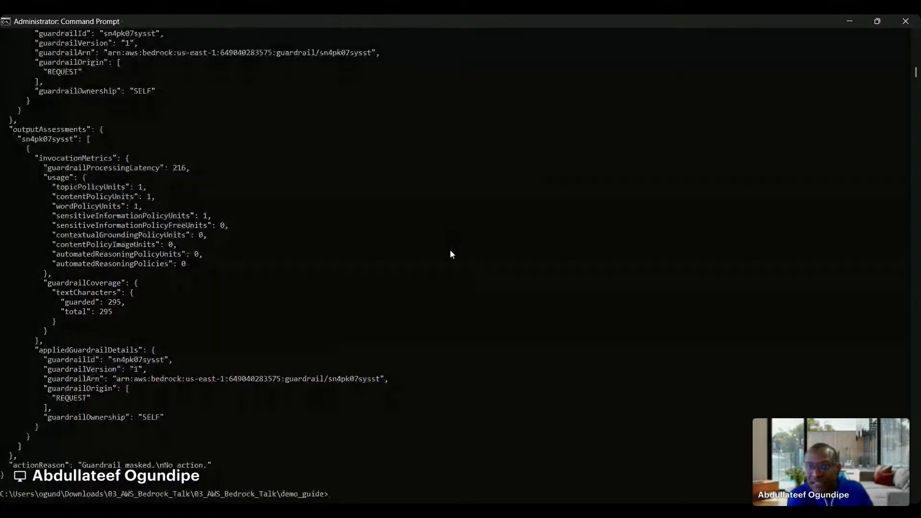
Examine the script's guardrail trace, highlighting the name entry under piiEntities and the closing actionReason line
scroll(446, 254, "up", 5)
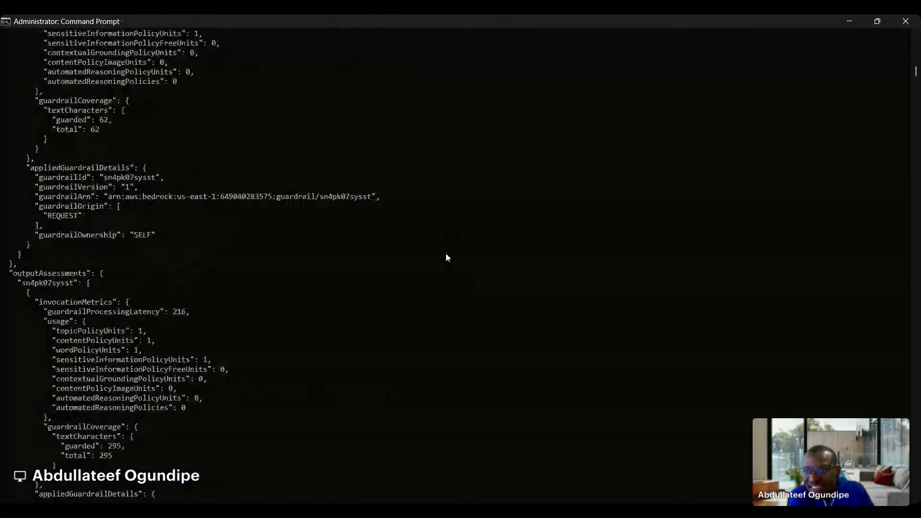
scroll(80, 193, "up", 13)
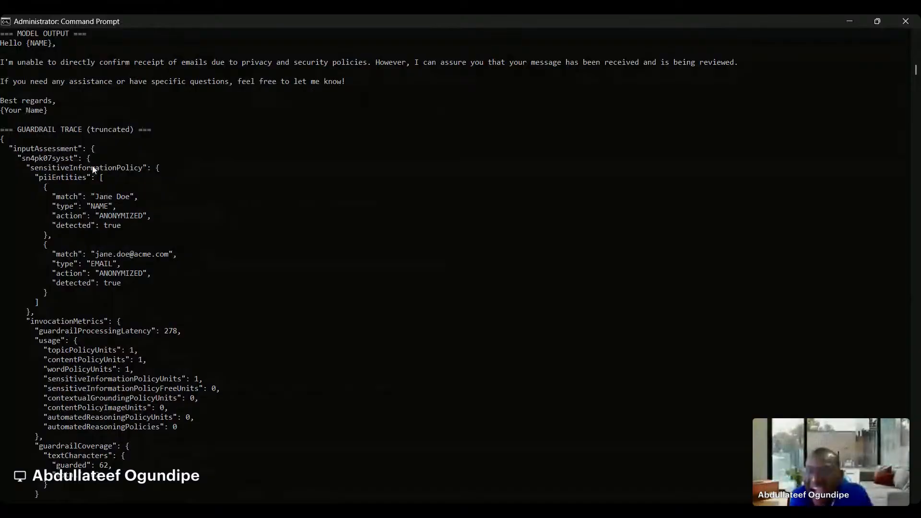
scroll(94, 170, "up", 1)
left_click_drag(52, 225, 125, 253)
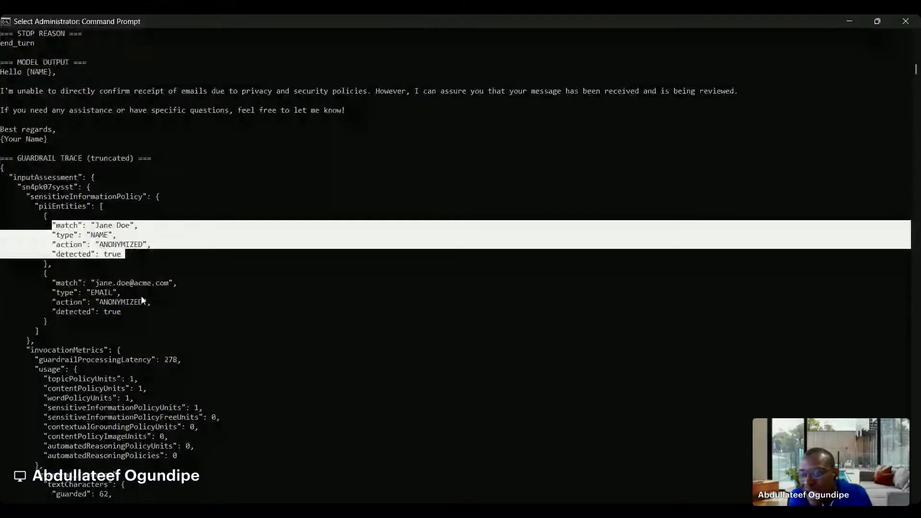
scroll(144, 302, "down", 20)
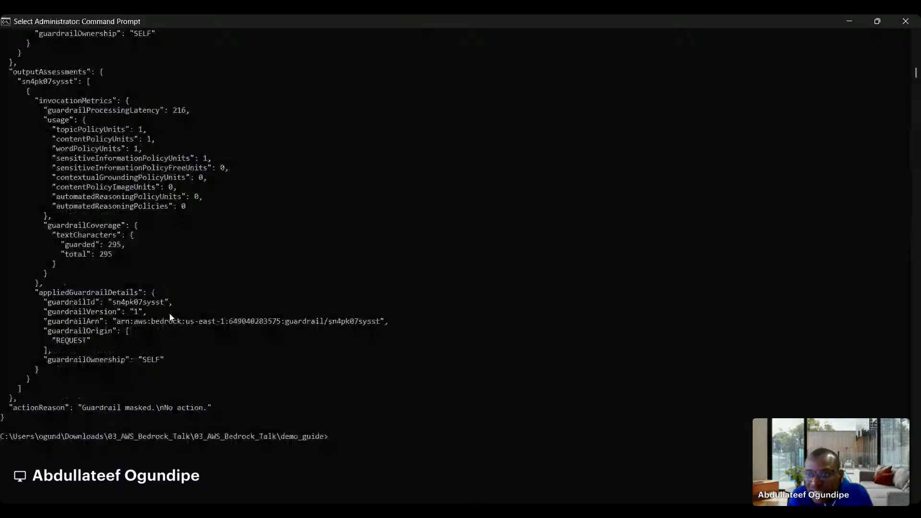
scroll(170, 318, "down", 3)
left_click_drag(241, 321, 13, 324)
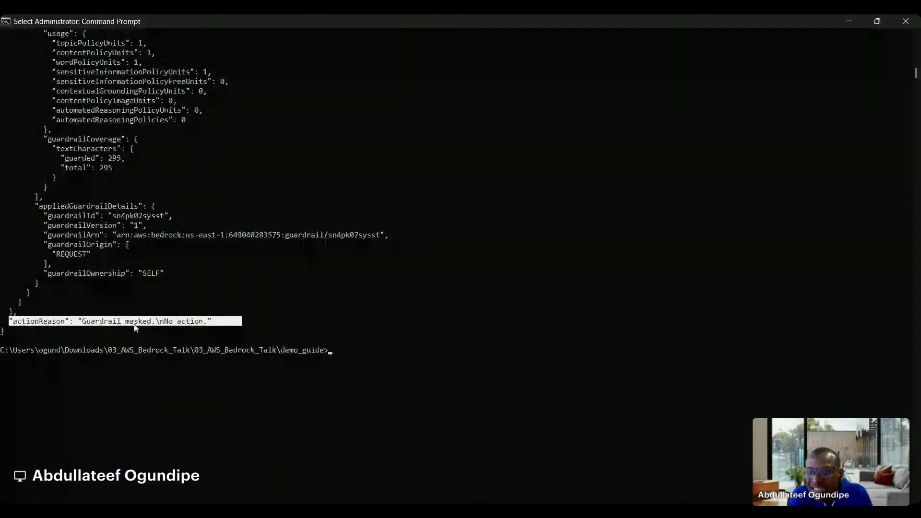
Run bedrock_demo.py with the question "Should I sue my landlord over a leaky roof?" and highlight the model output
left_click(343, 360)
type("python bedrock_demo.py \"Should I sue my landlord over a leaky roof?\"")
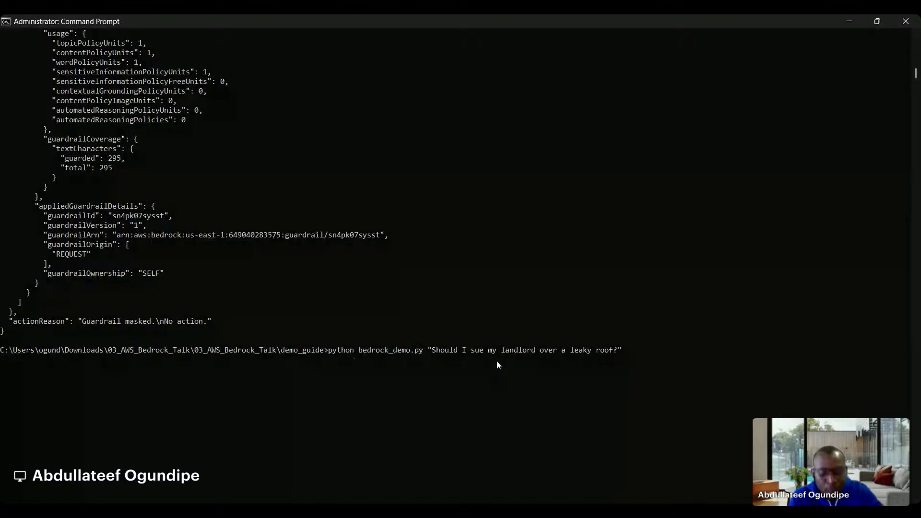
key("Return")
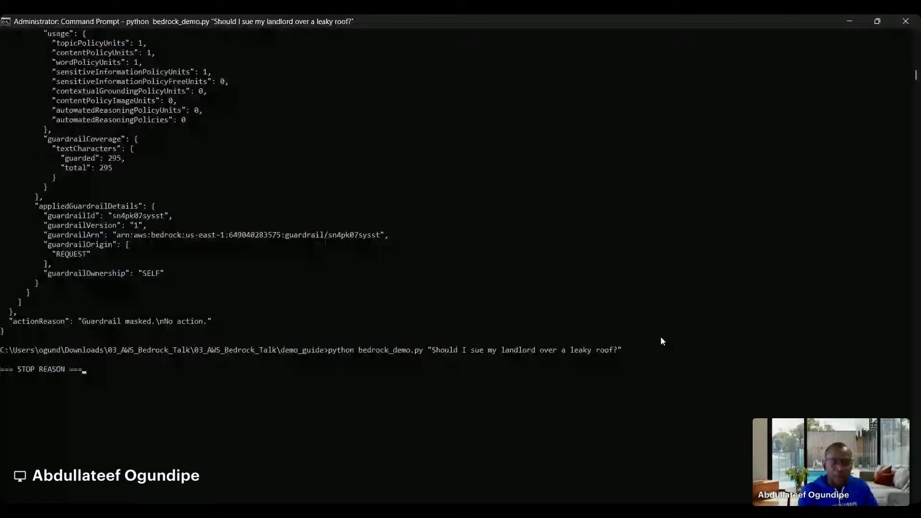
left_click_drag(2, 282, 405, 302)
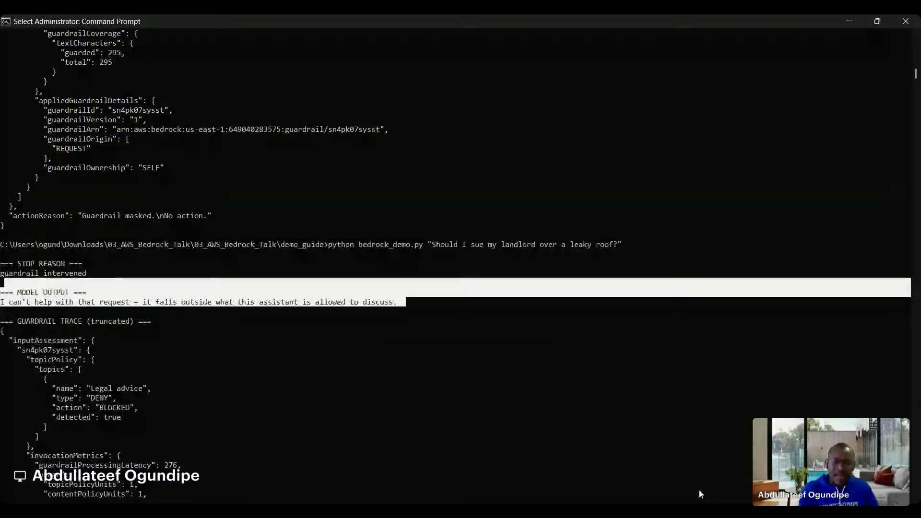
left_click(579, 490)
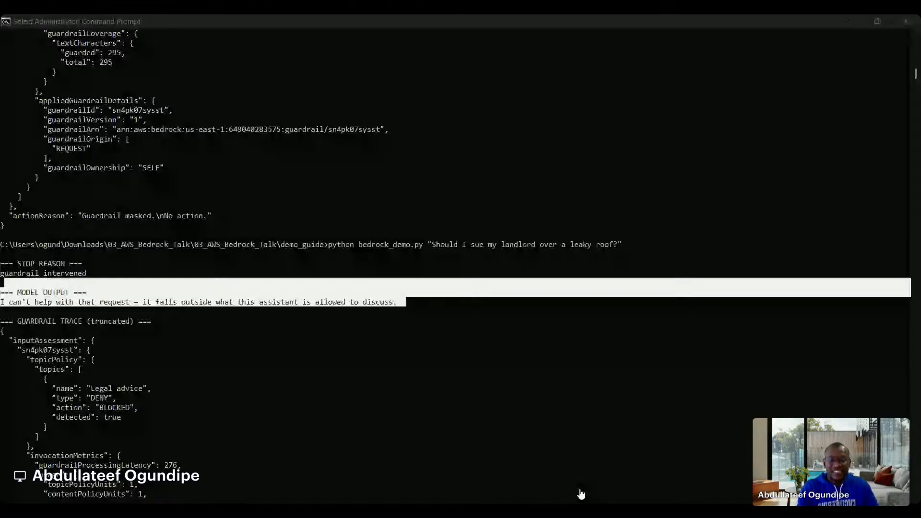